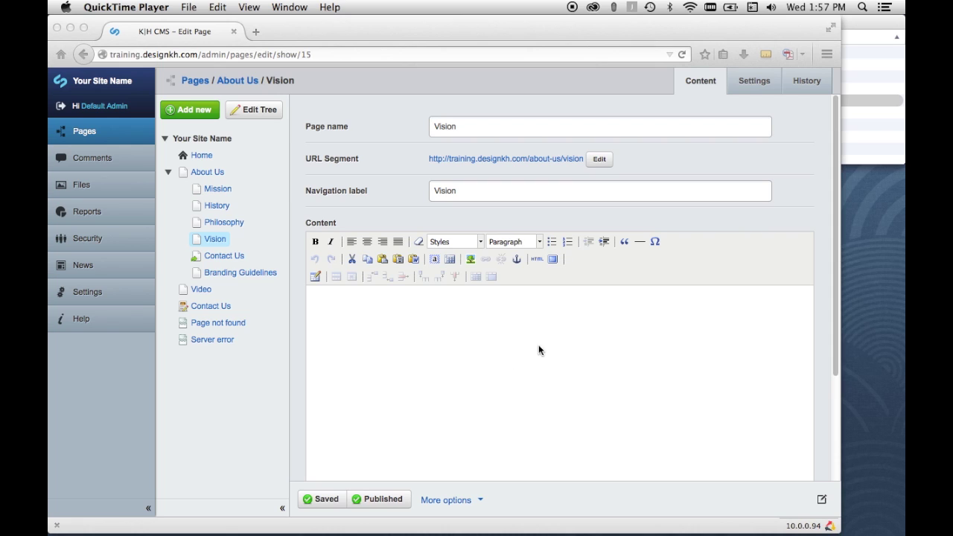
Bring the Finder 'content' folder holding SampleDocument.docx in front of the Vision page editor.
click(857, 28)
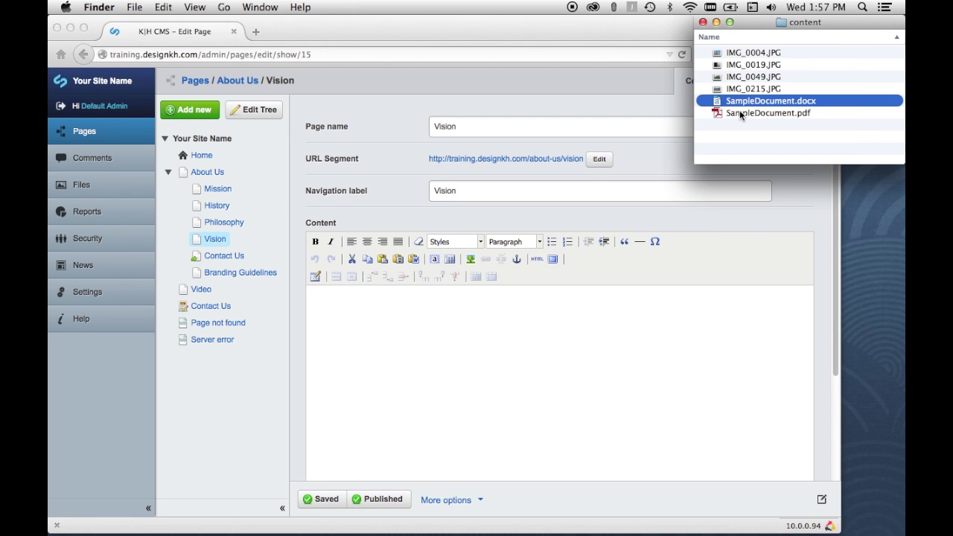
Open SampleDocument.docx in Word and copy its entire text with Edit > Copy.
double_click(731, 103)
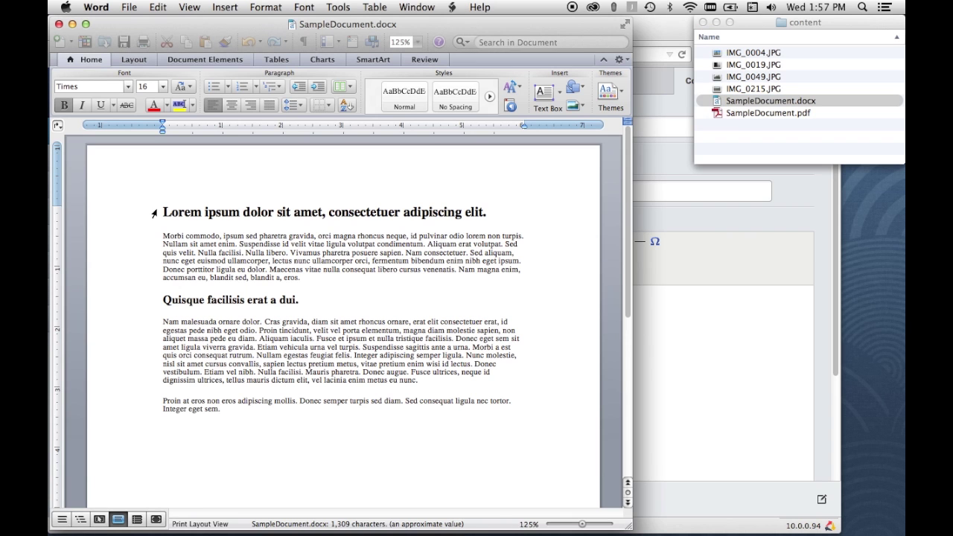
drag(154, 212, 221, 409)
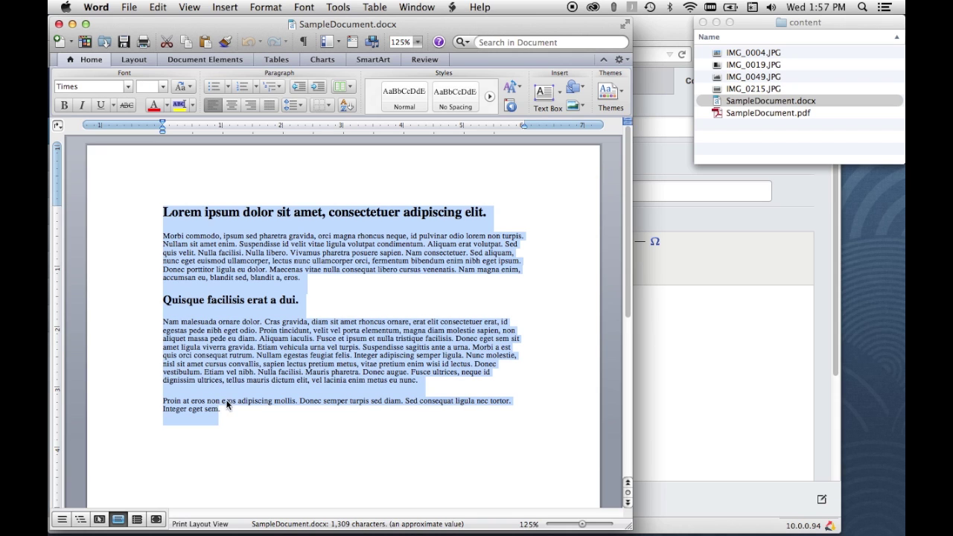
click(155, 6)
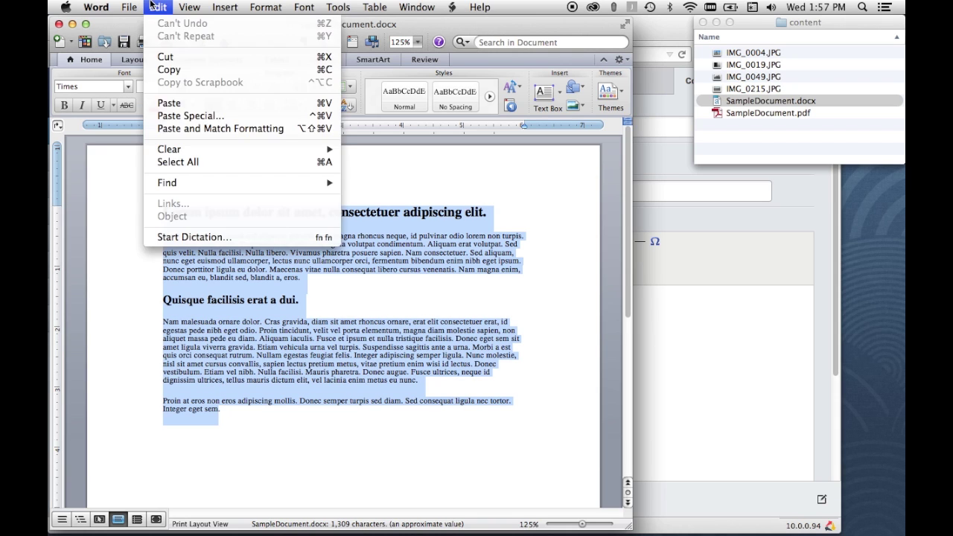
click(155, 71)
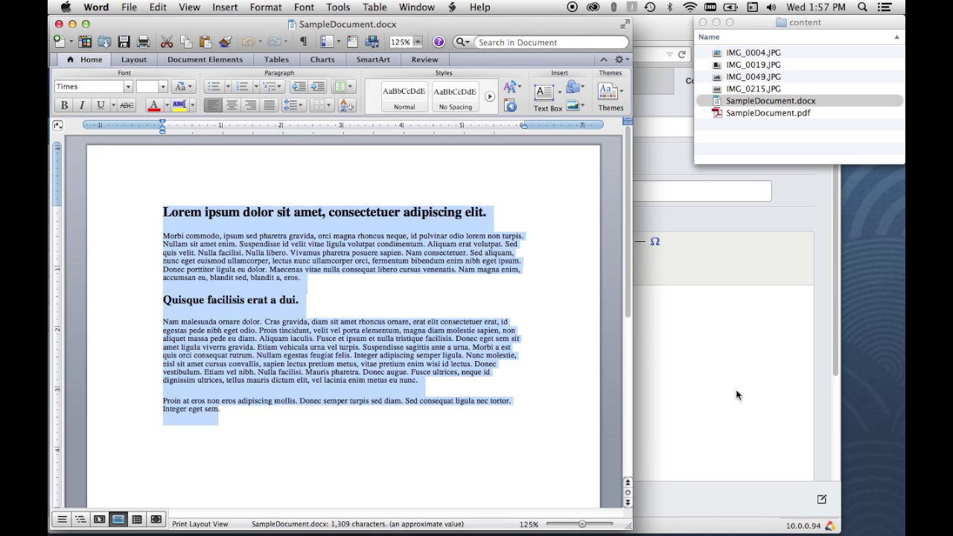
click(707, 370)
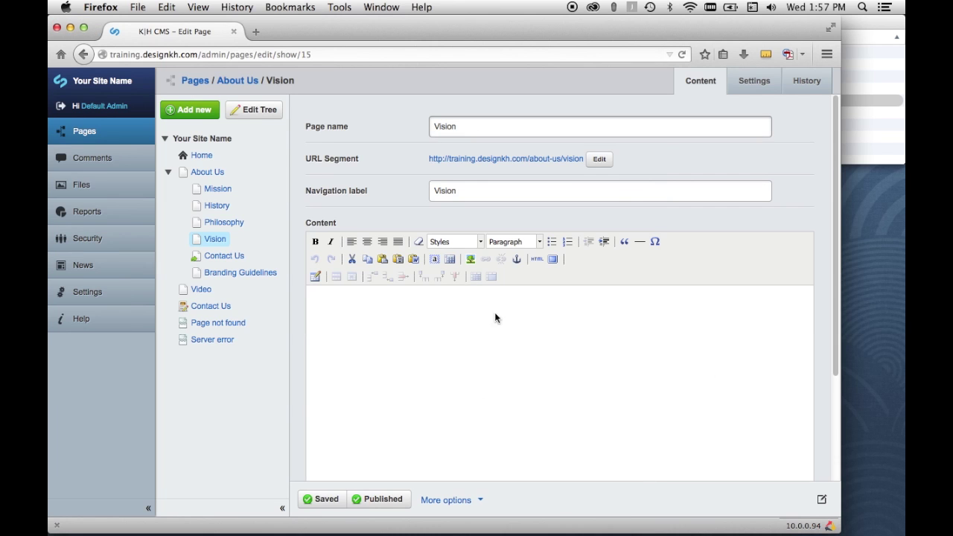
click(373, 325)
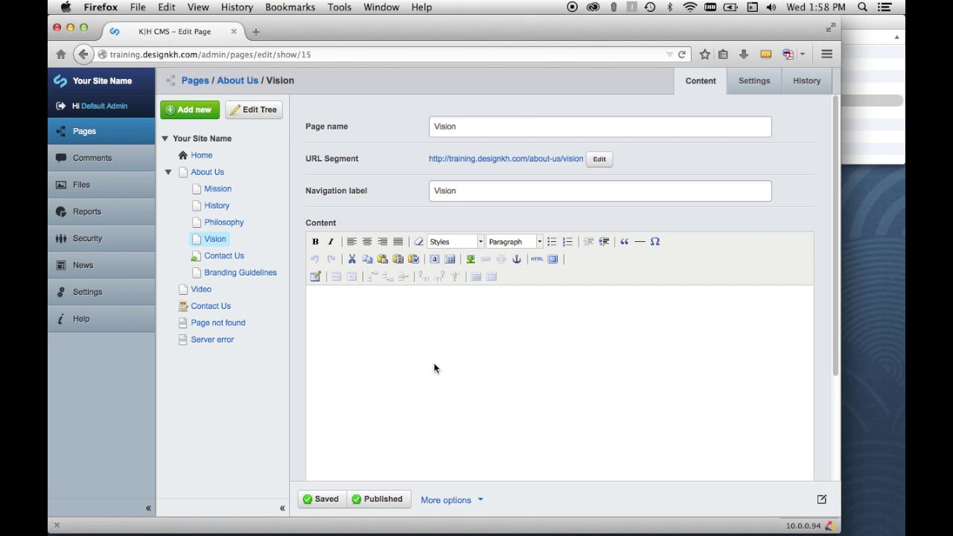
Insert the copied Word text into the Vision page content through the Paste from Word dialog.
click(411, 259)
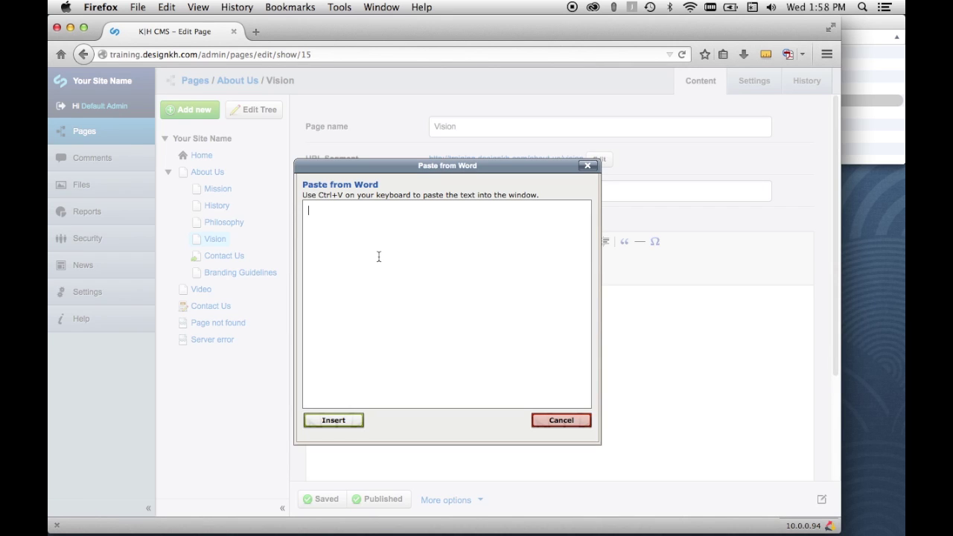
key(super+v)
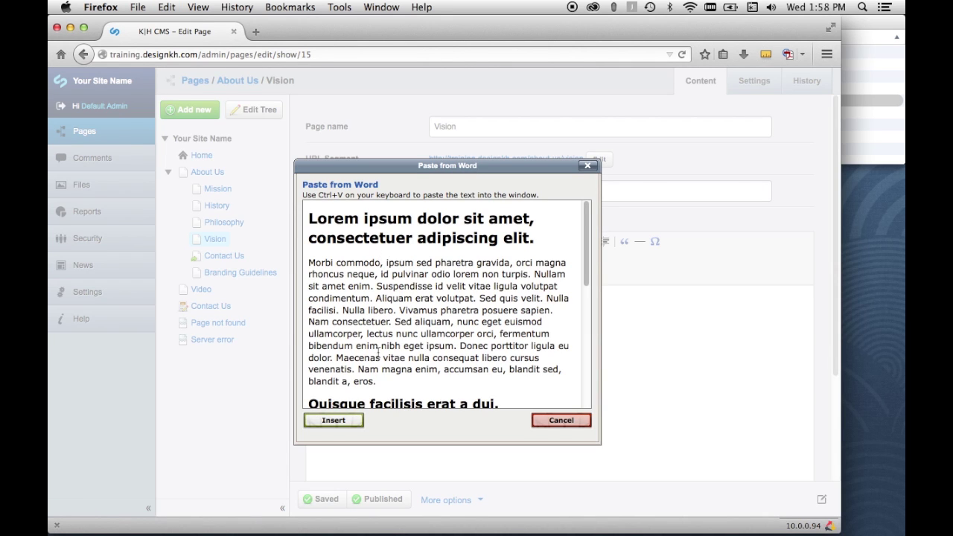
click(333, 421)
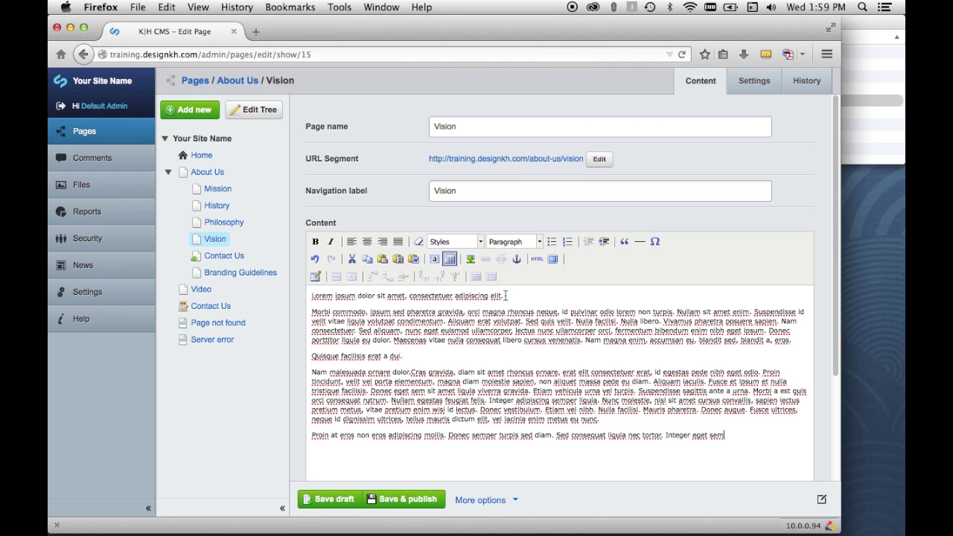
Save the Vision page, now holding the pasted Word text, as a draft.
click(506, 296)
double_click(460, 126)
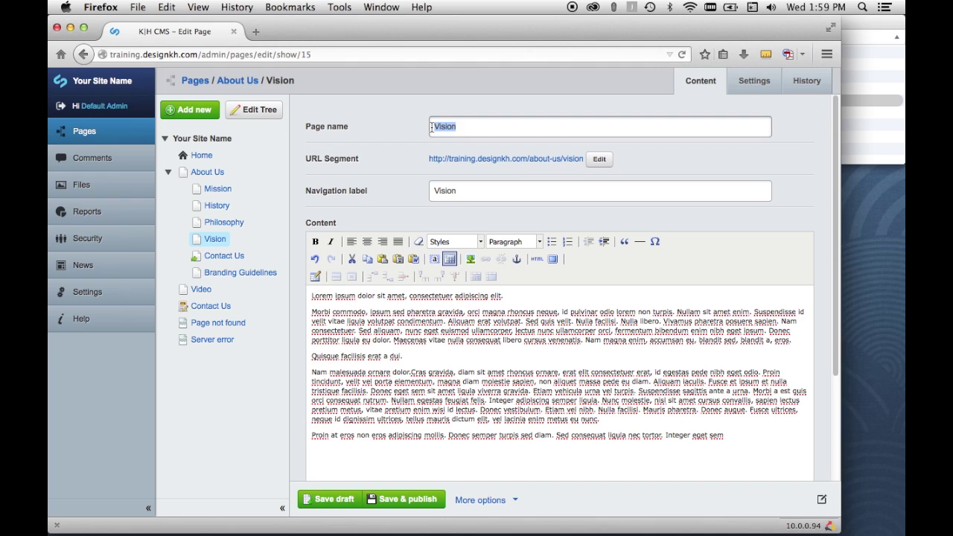
click(607, 358)
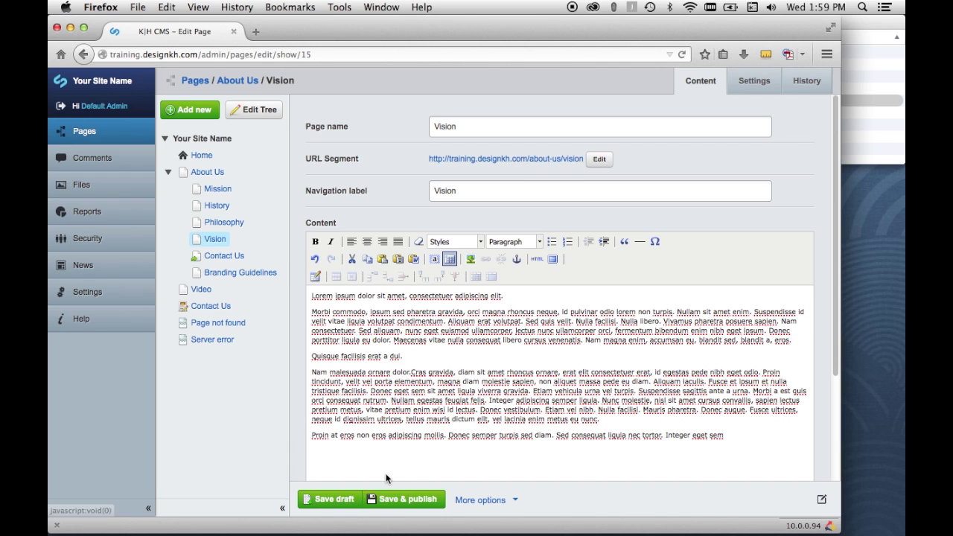
click(339, 499)
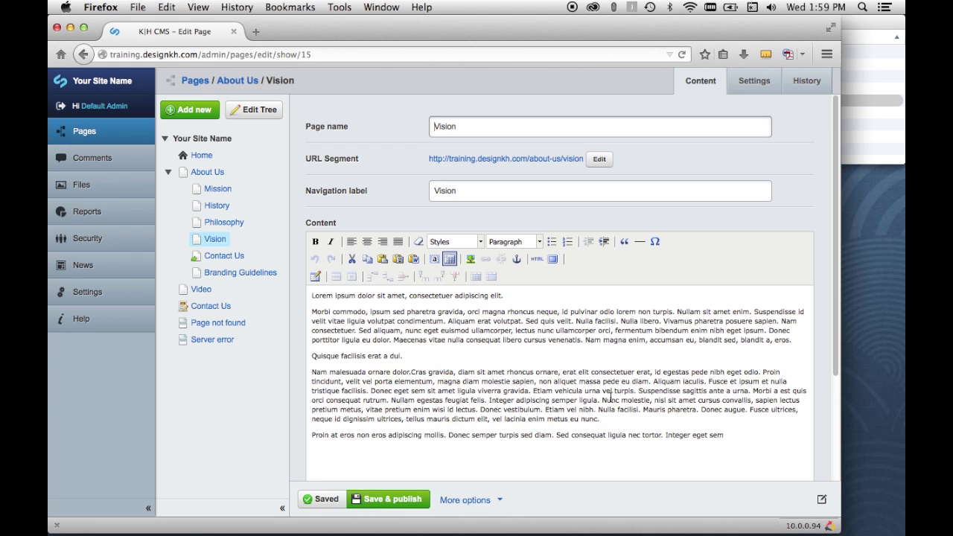
click(821, 502)
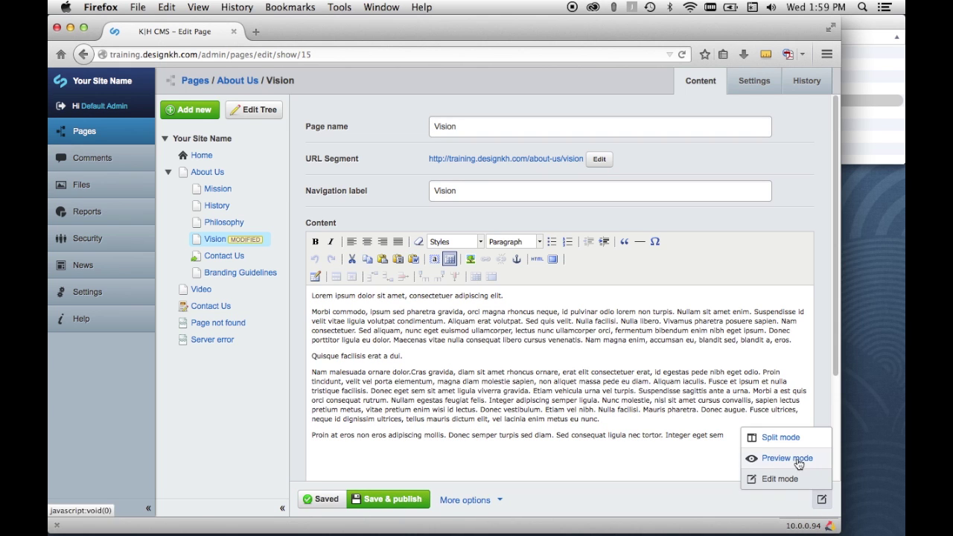
click(795, 459)
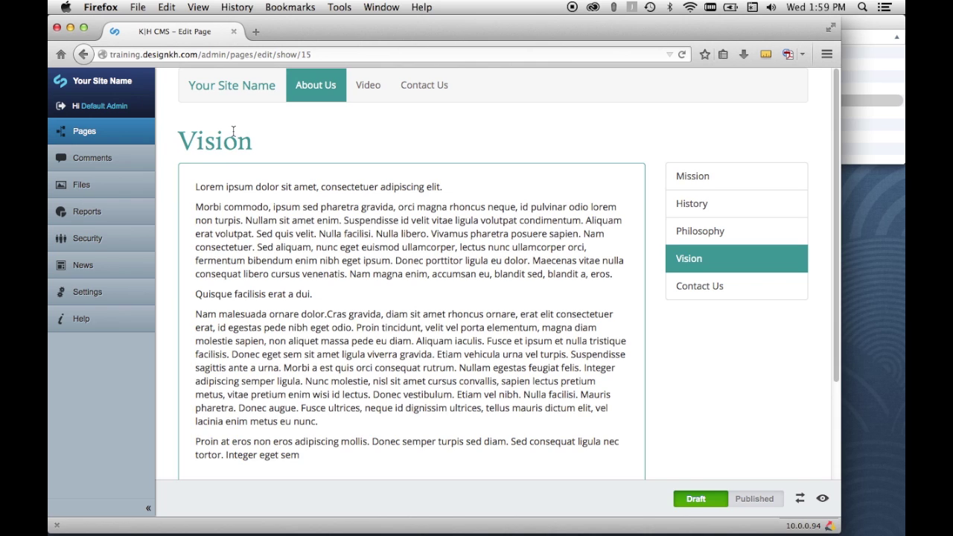
drag(253, 142, 182, 142)
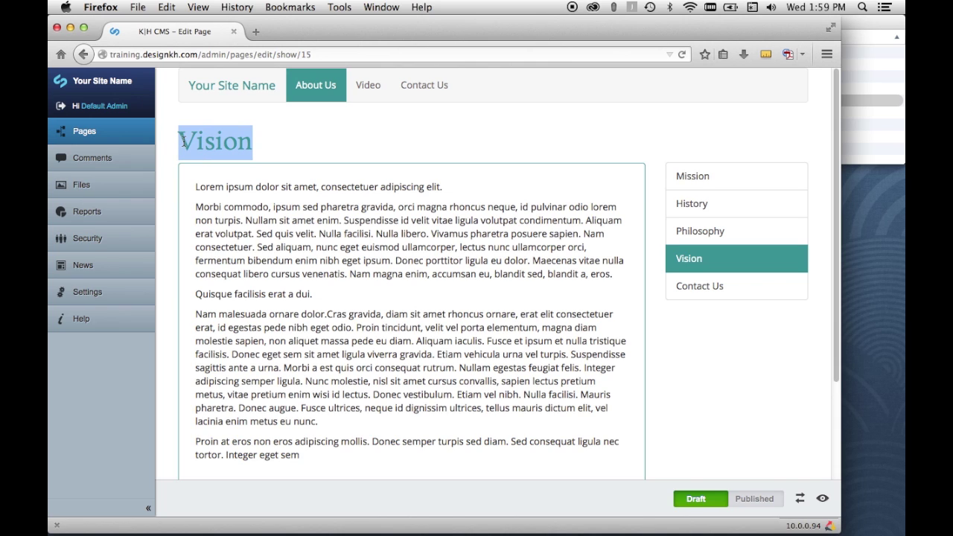
click(183, 142)
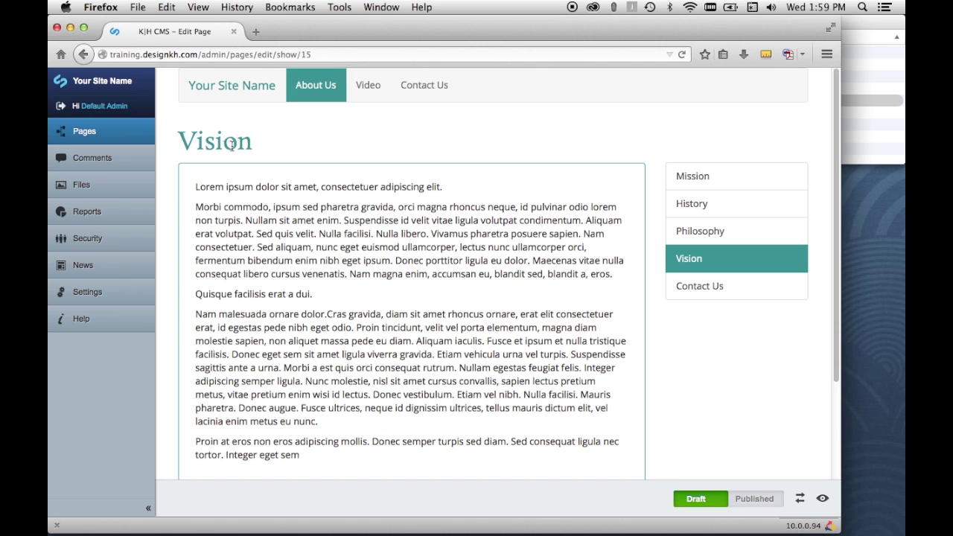
click(822, 498)
click(780, 478)
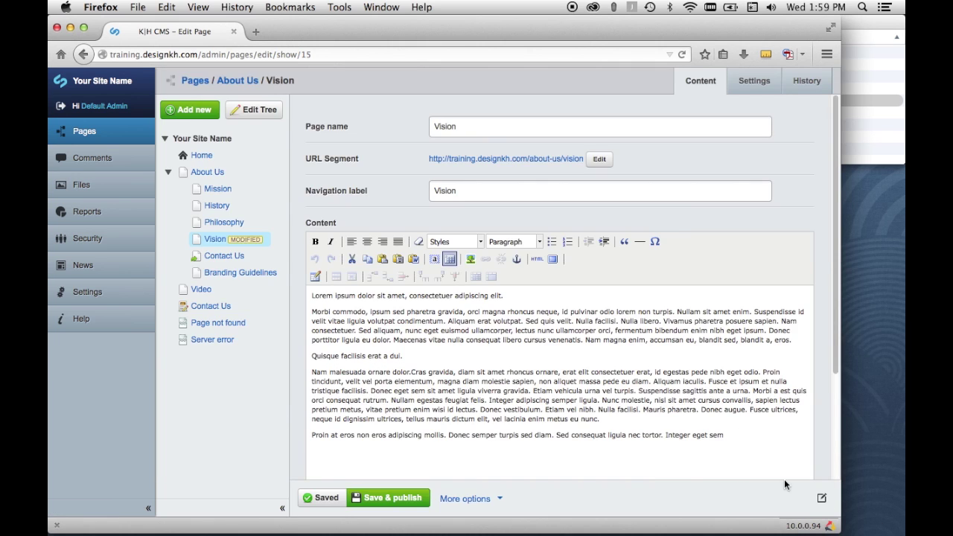
Make the first line and 'Quisque facilisis erat a dui.' Heading 2 headings.
click(517, 295)
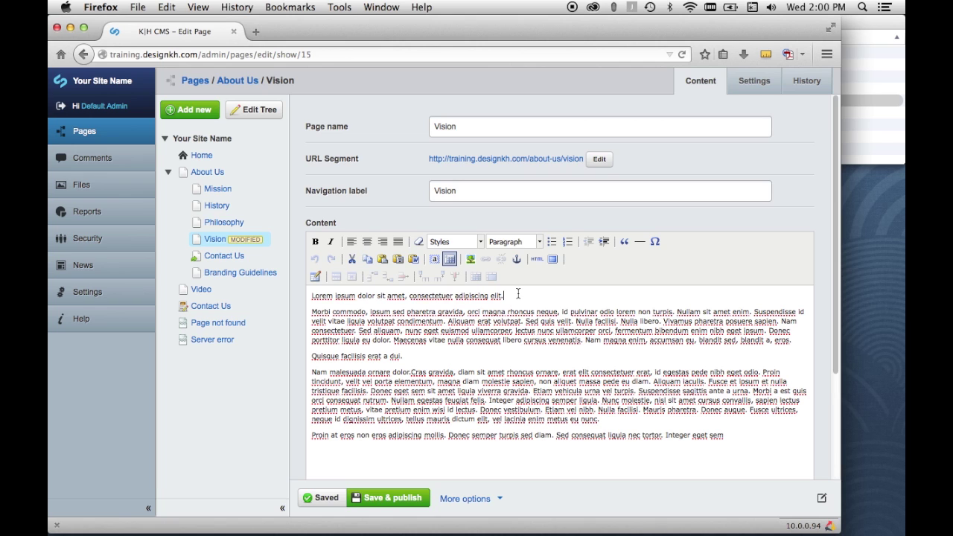
triple_click(518, 295)
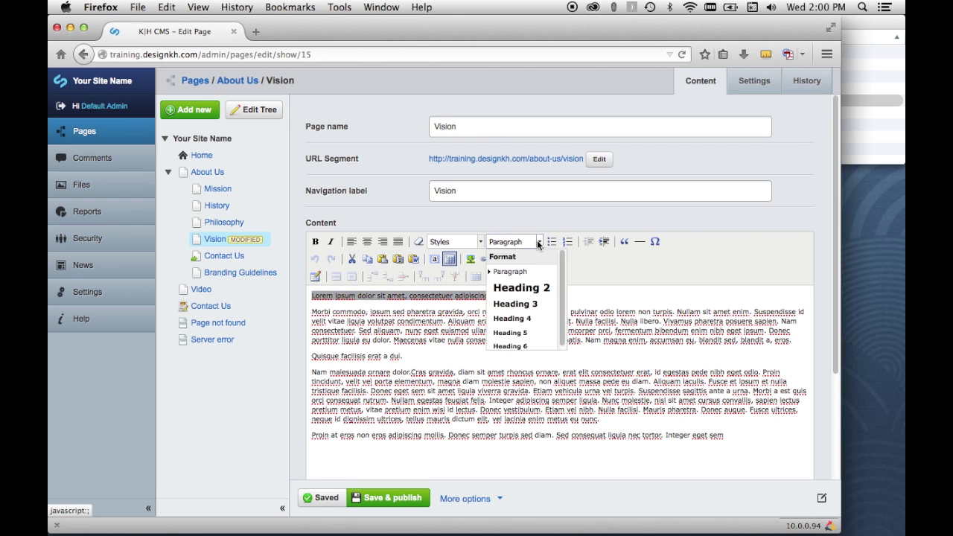
click(524, 289)
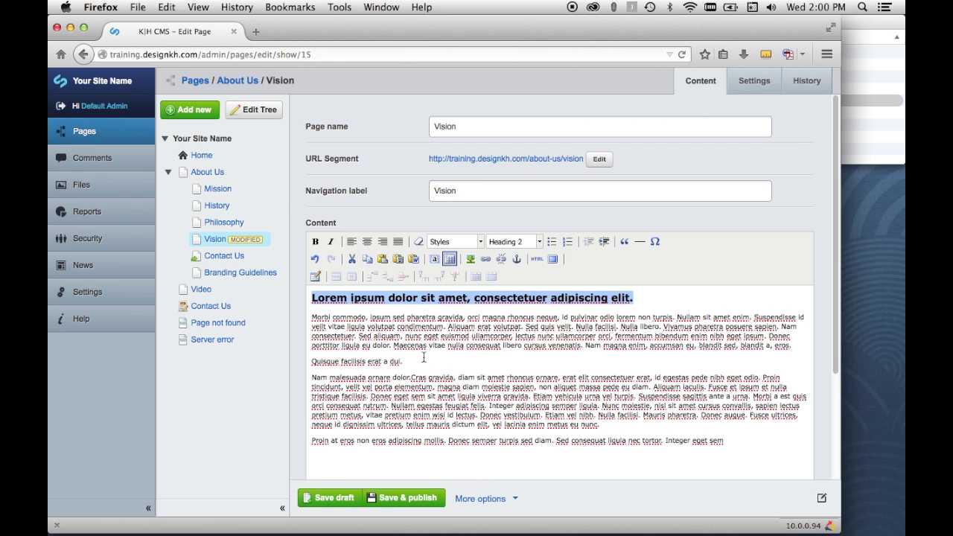
drag(402, 361, 295, 358)
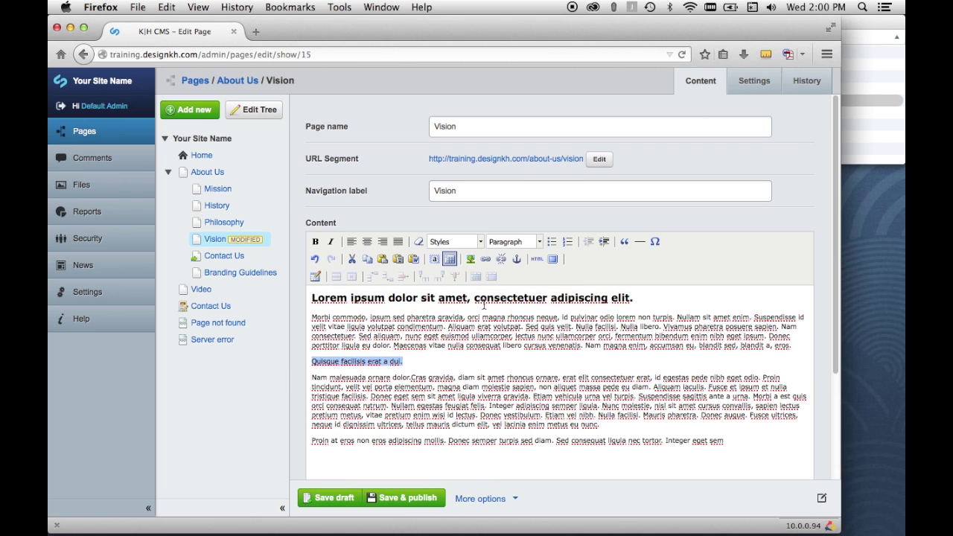
click(539, 241)
click(530, 286)
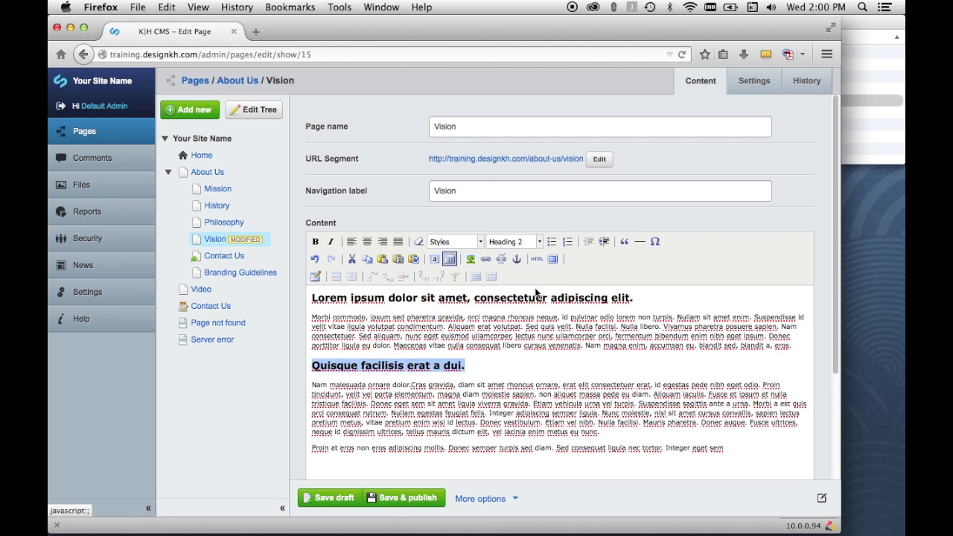
click(448, 360)
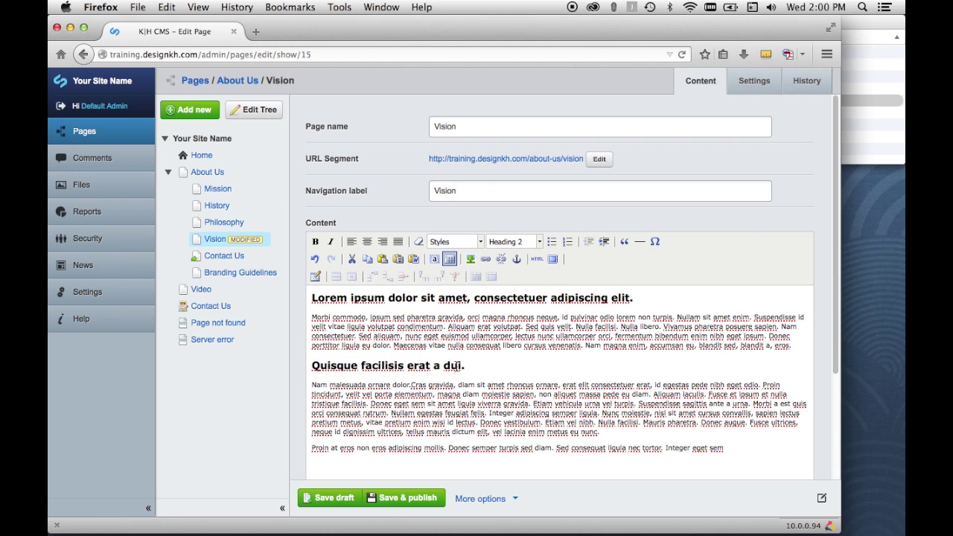
Try Heading 3 on 'Quisque facilisis erat a dui.', then restore it to Heading 2.
click(386, 366)
click(540, 242)
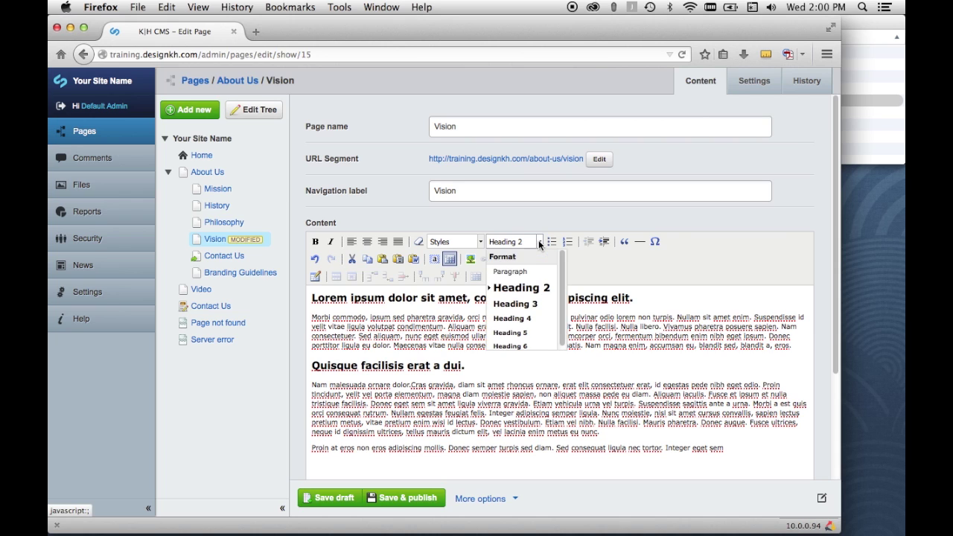
click(514, 304)
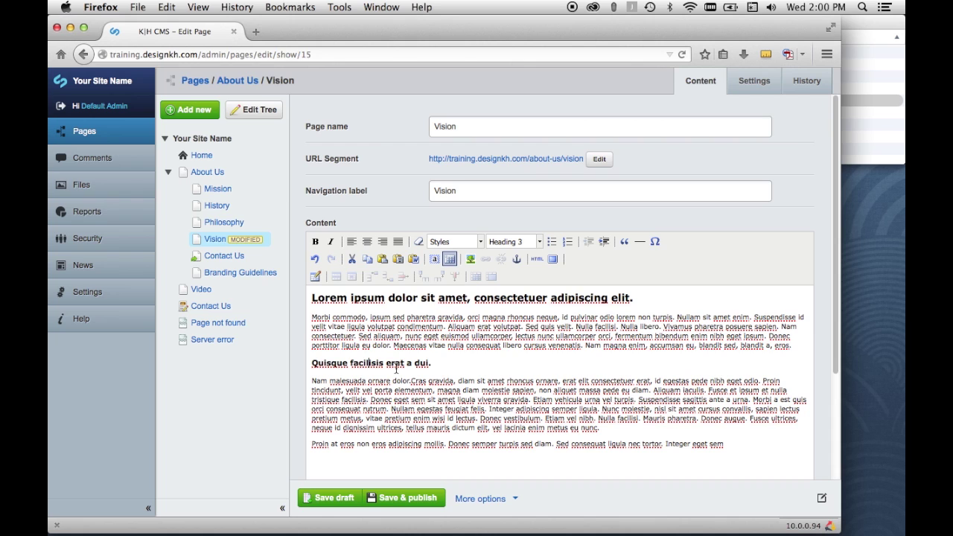
click(540, 243)
click(519, 288)
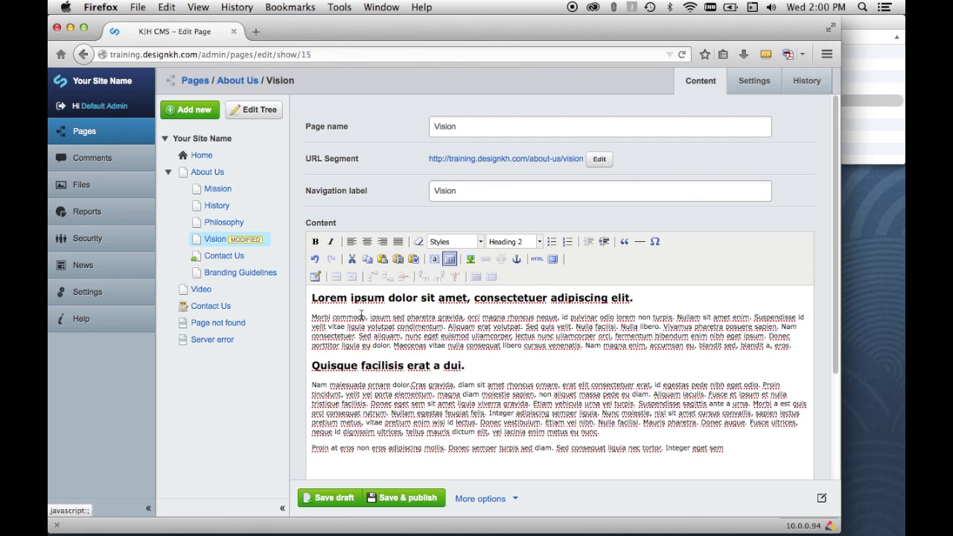
drag(366, 317, 313, 319)
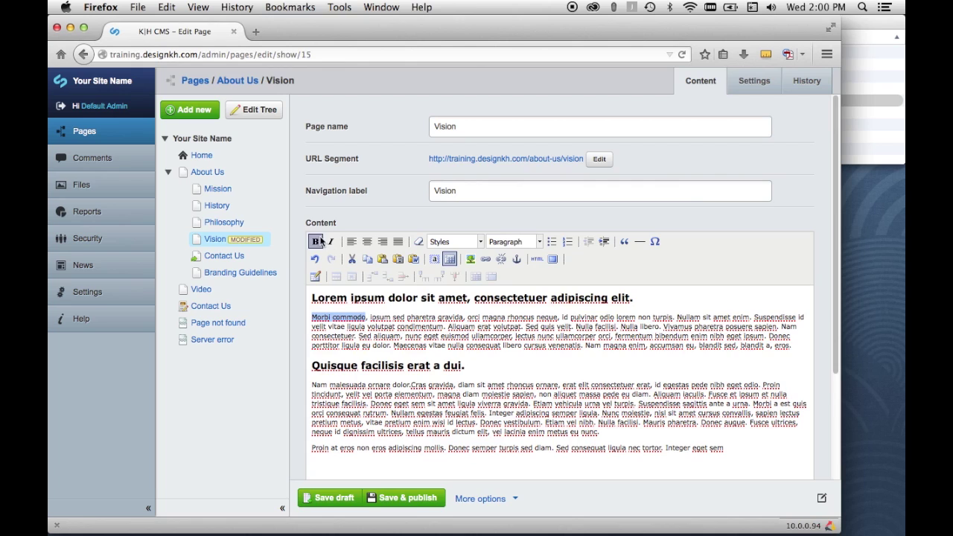
Bold 'Morbi commodo' and italicize 'pharetra gravida' in the first paragraph.
click(315, 243)
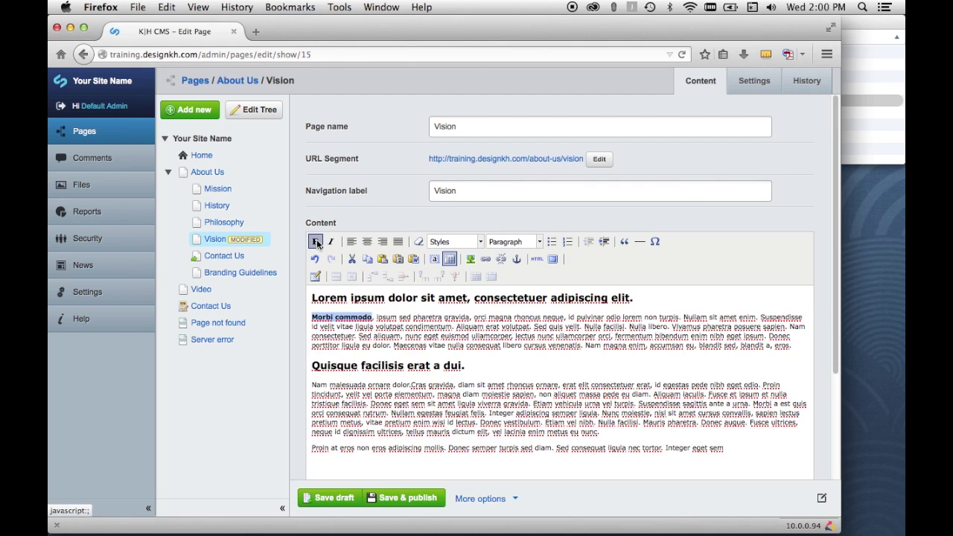
click(413, 318)
drag(413, 318, 468, 316)
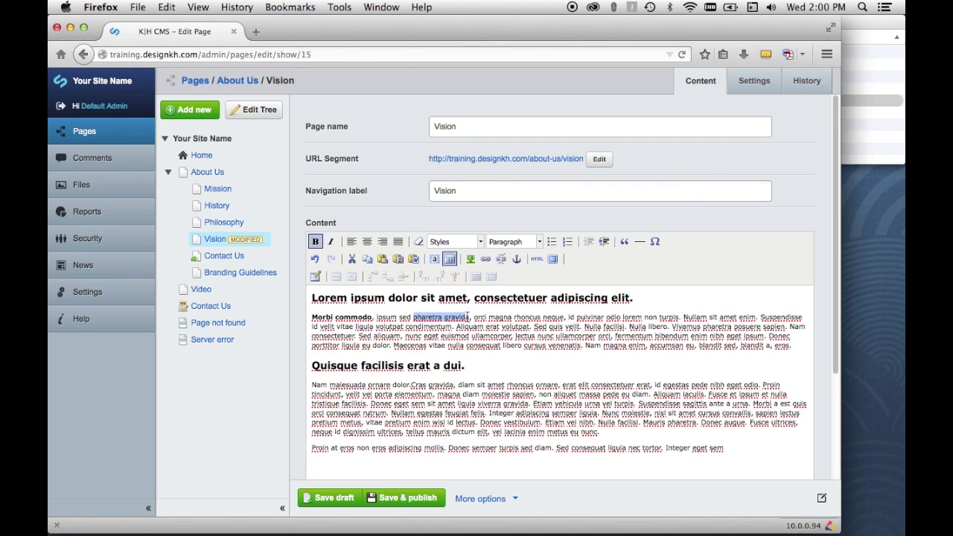
click(332, 243)
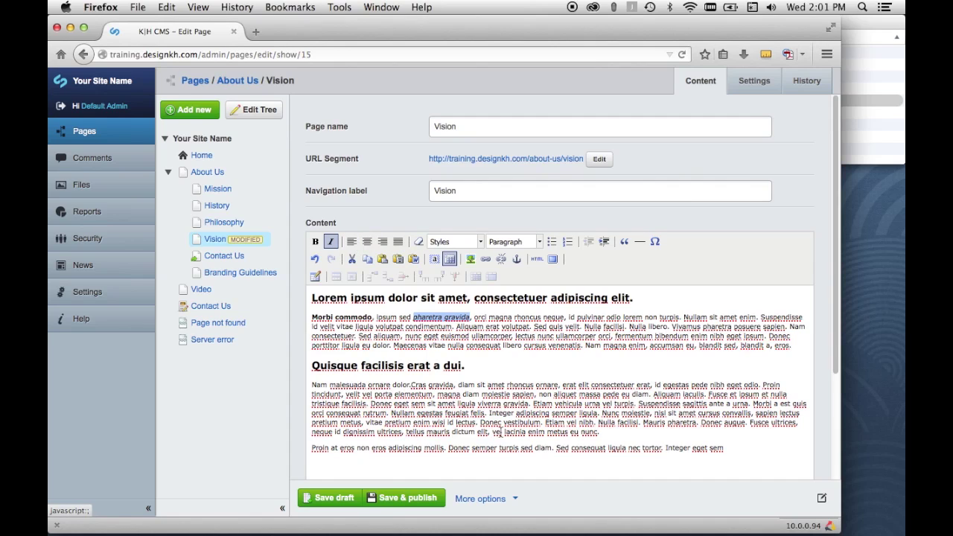
click(547, 370)
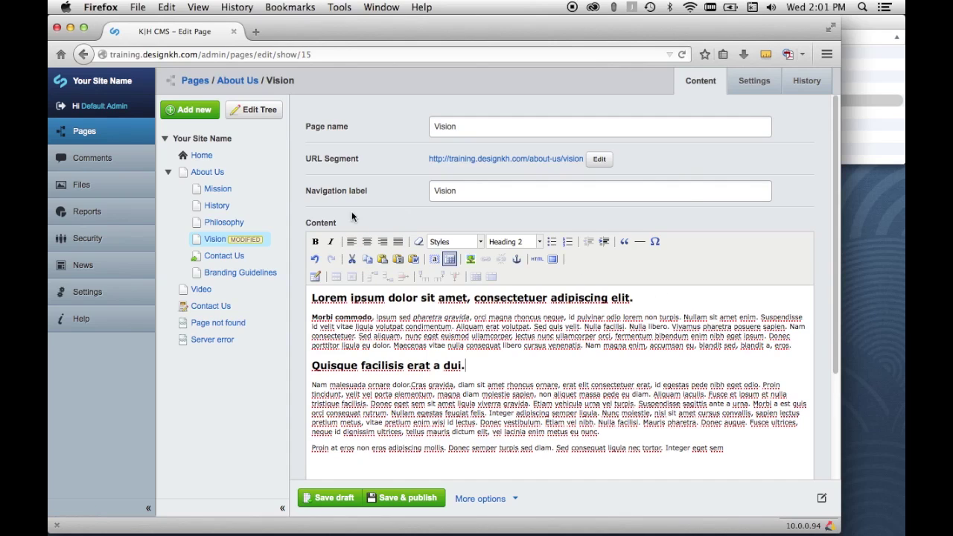
click(477, 237)
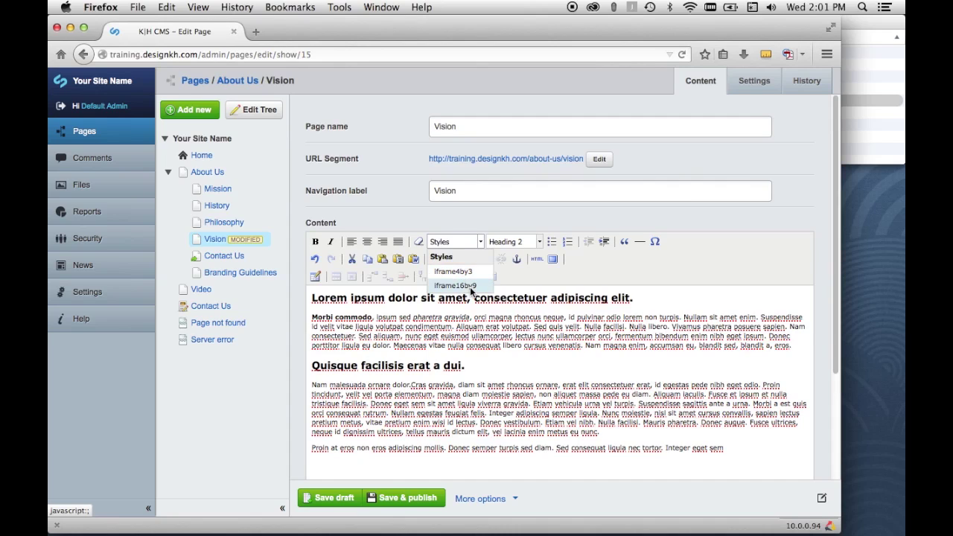
click(481, 242)
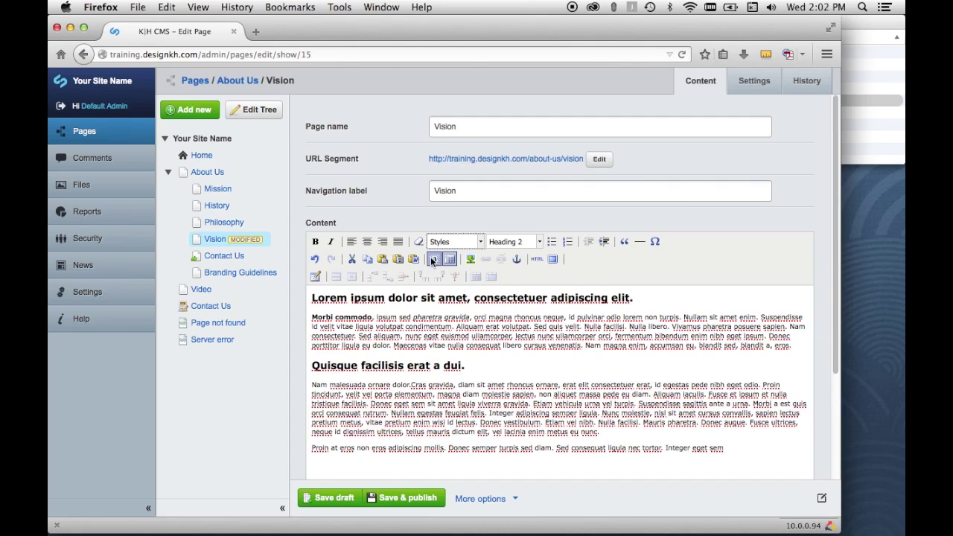
click(480, 242)
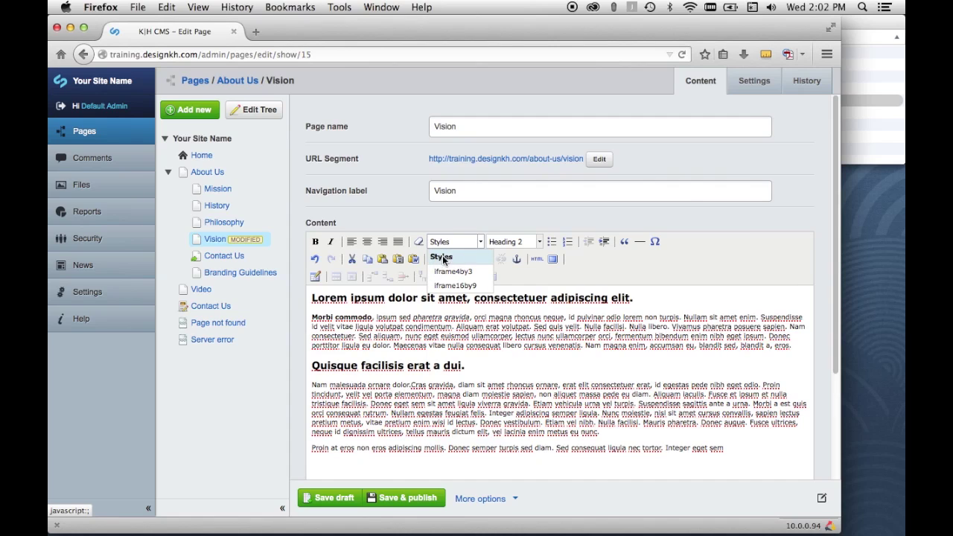
click(490, 215)
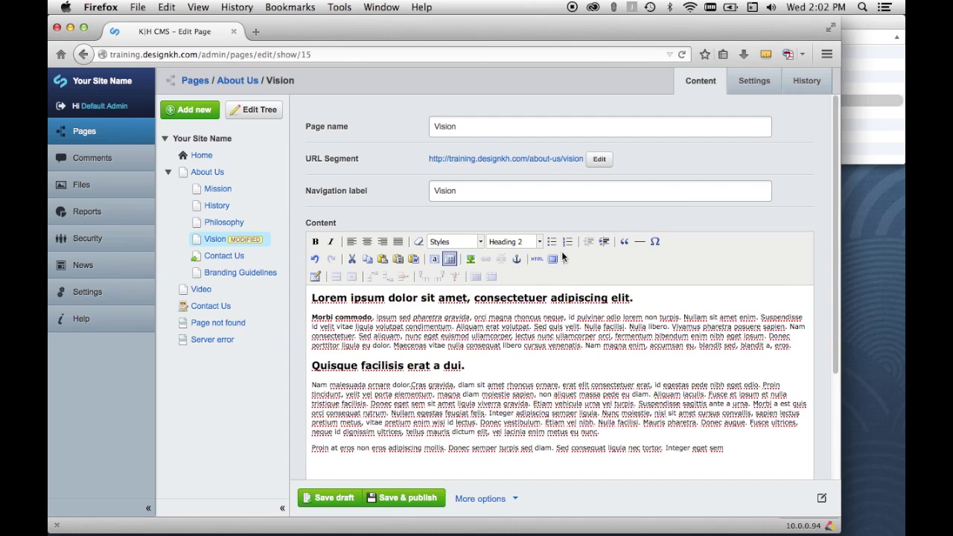
Split 'Vivamus pharetra posuere sapien', 'Nam consectetuer' and 'Sed aliquam' onto their own lines.
click(672, 326)
key(Return)
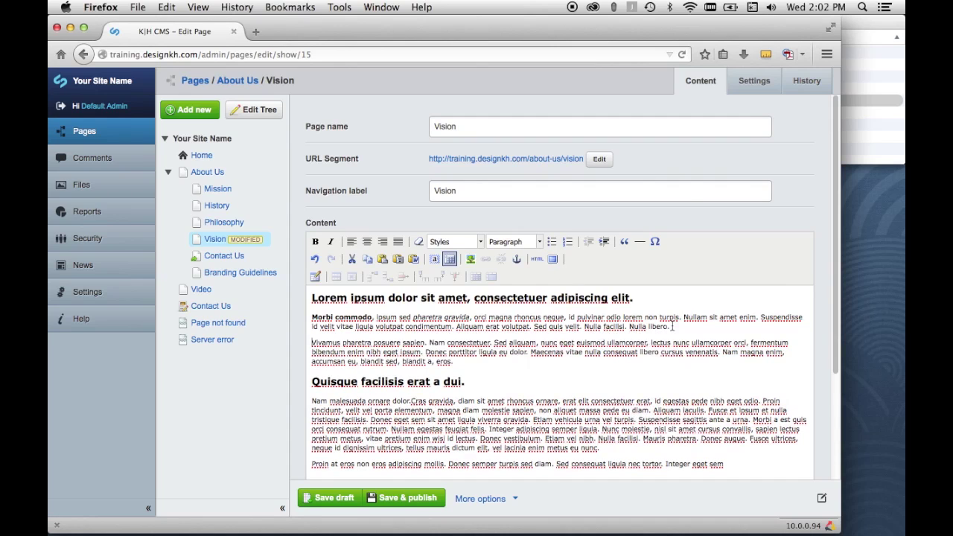
click(428, 344)
key(Return)
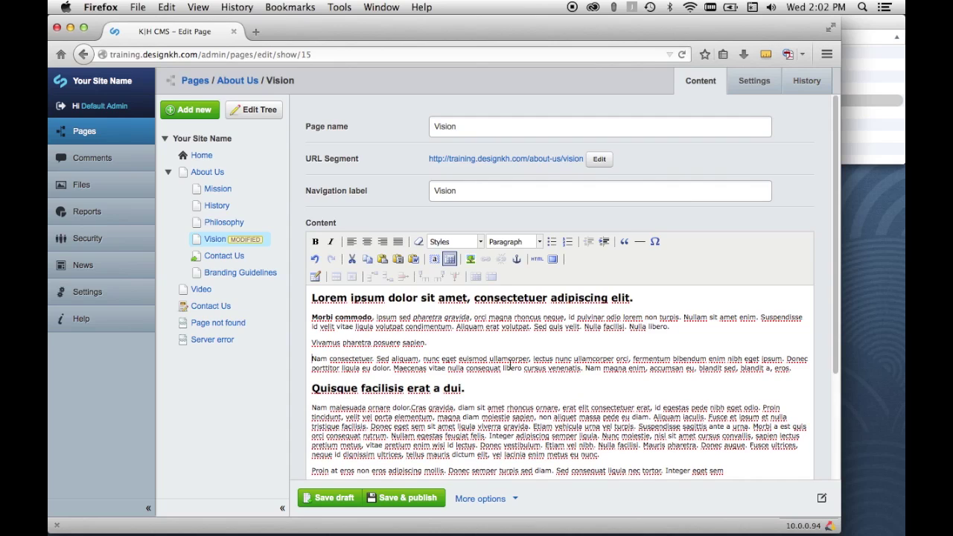
click(376, 358)
key(Return)
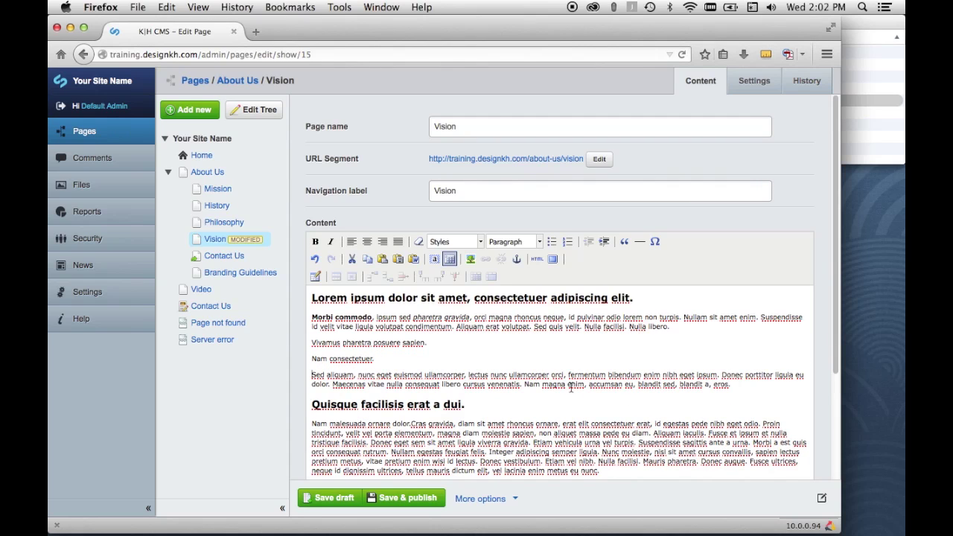
click(358, 375)
key(Return)
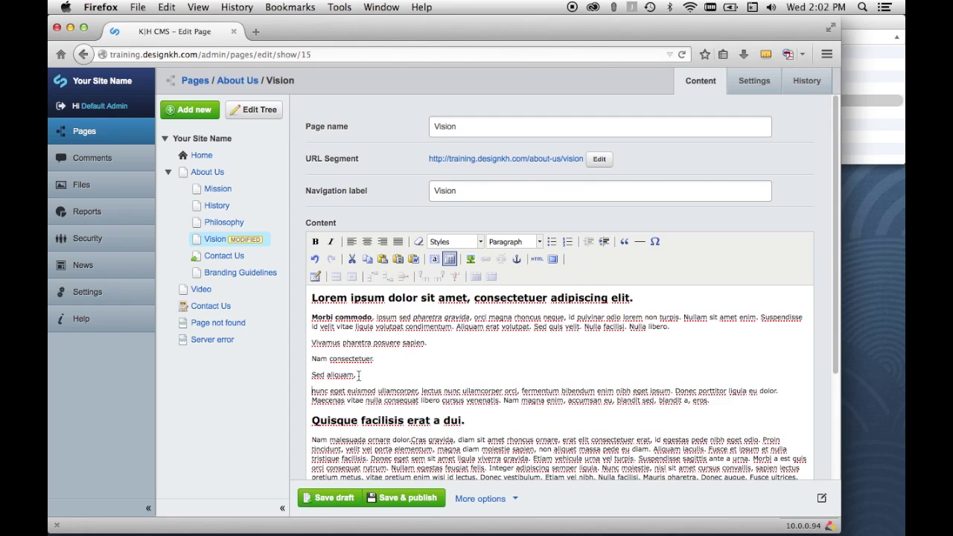
click(359, 375)
key(BackSpace)
key(BackSpace)
text(mM)
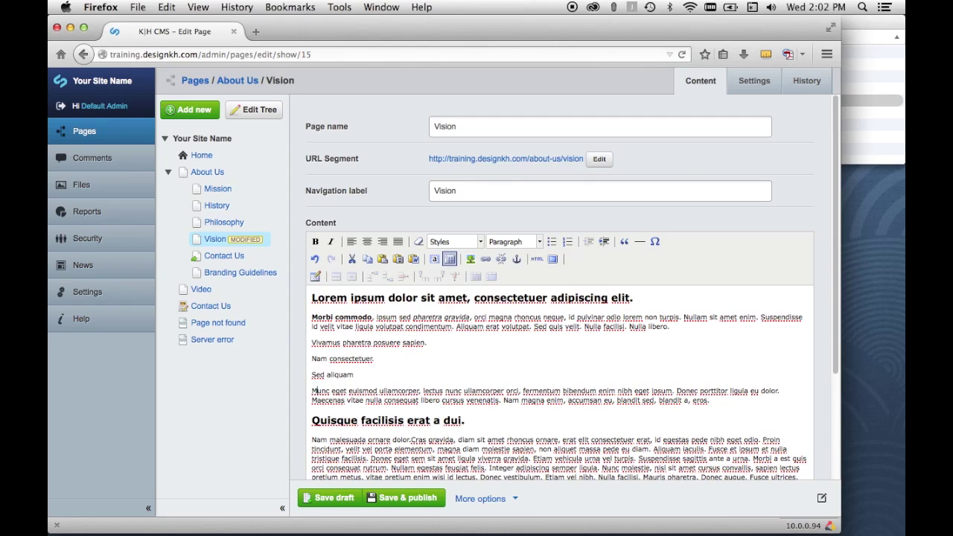
Format the three lines as a bulleted list, after briefly trying a numbered list.
drag(355, 375, 311, 342)
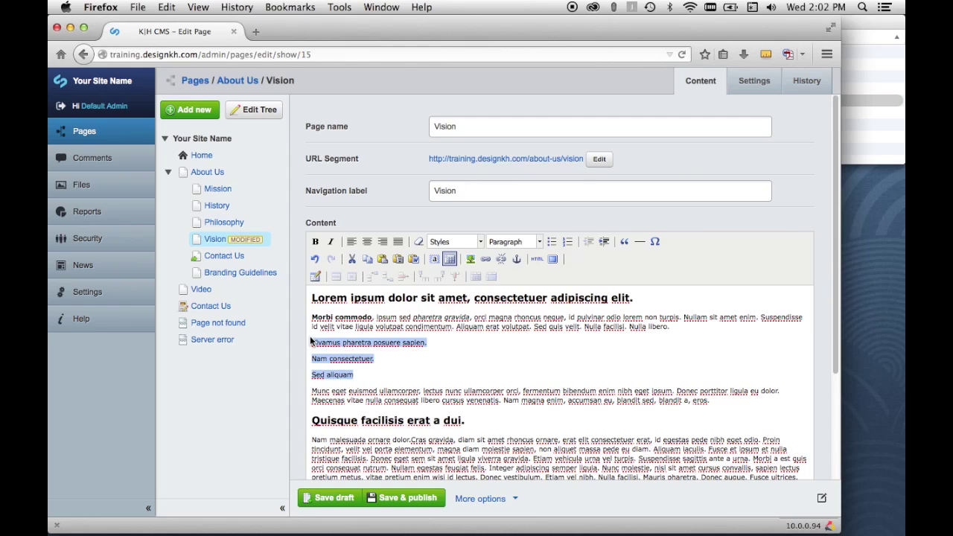
click(551, 241)
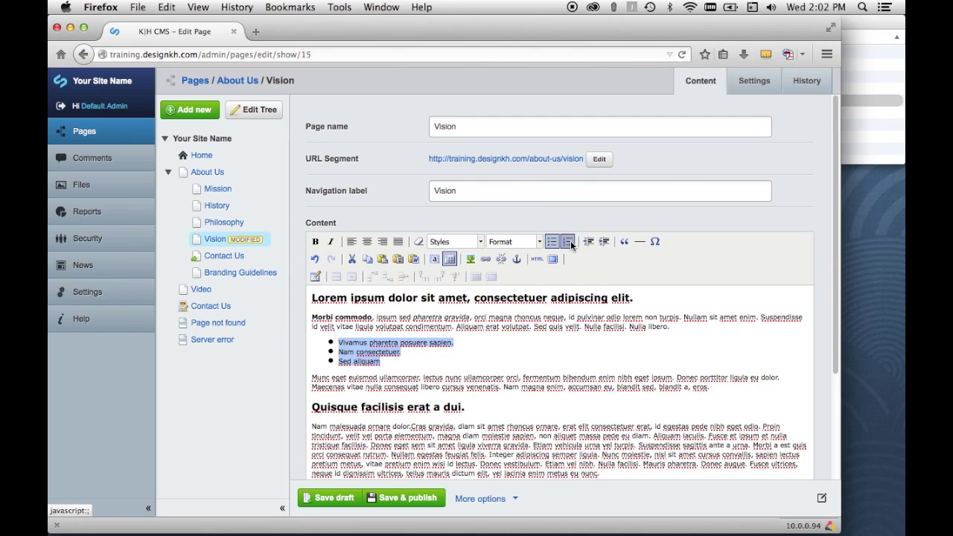
click(569, 243)
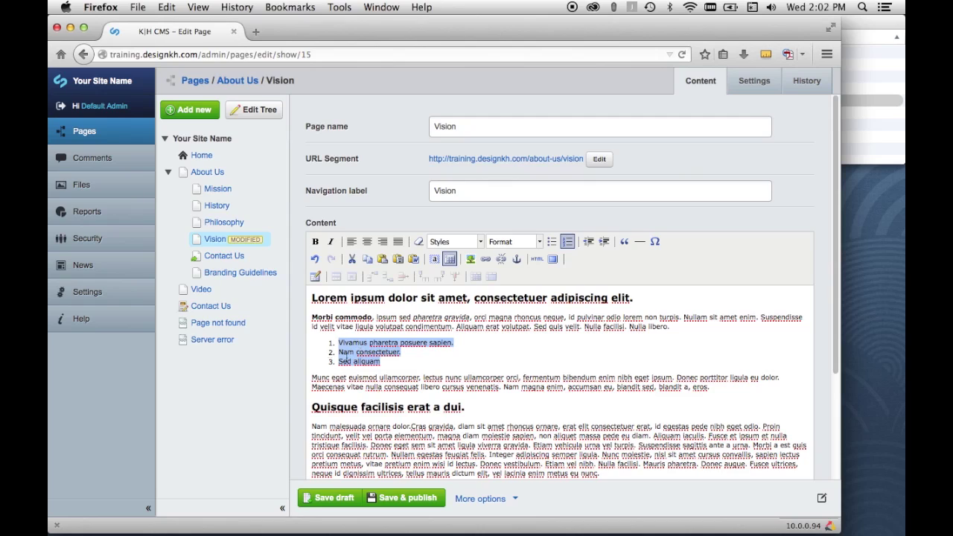
click(552, 241)
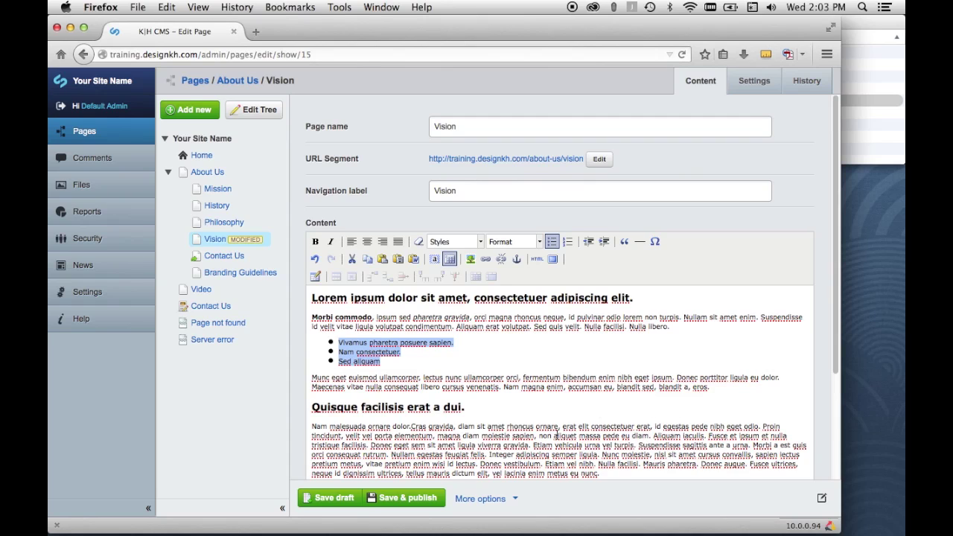
click(534, 445)
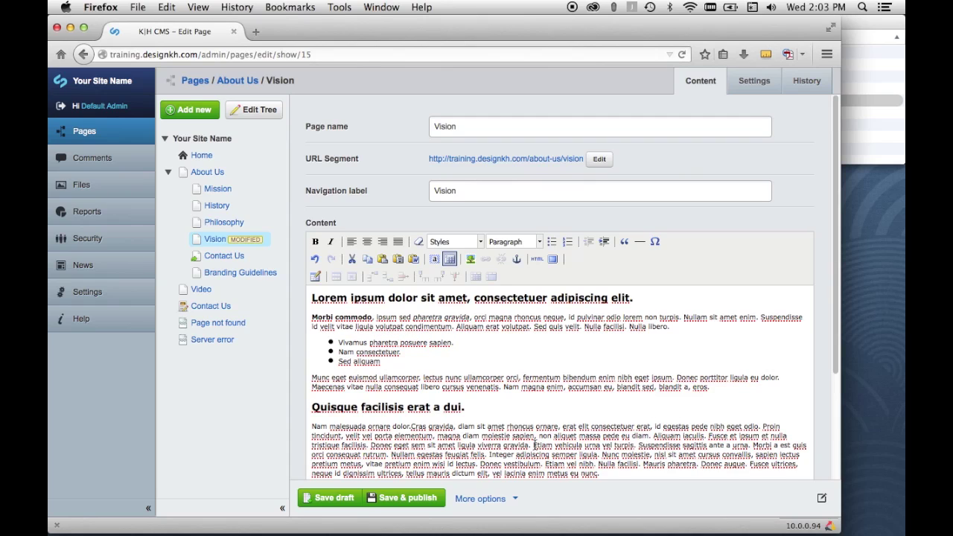
Split at 'Etiam vehicula', block-quote 'Nam malesuada', and add a horizontal rule above 'Quisque facilisis'.
key(Return)
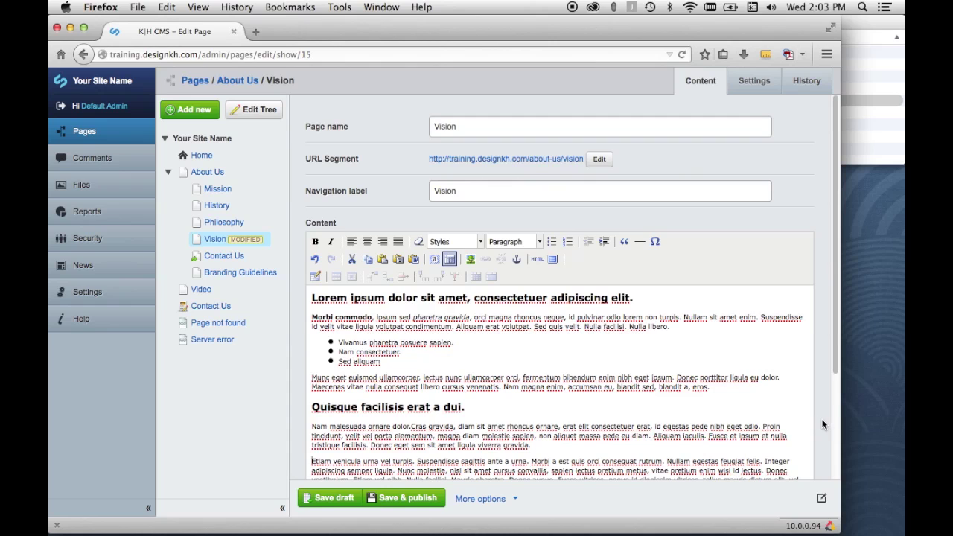
scroll(822, 425, down, 2)
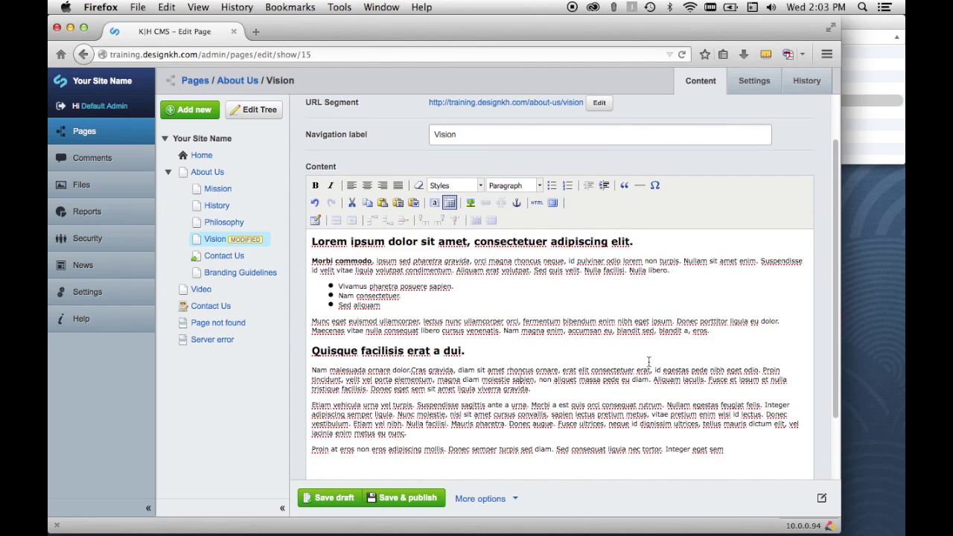
click(624, 186)
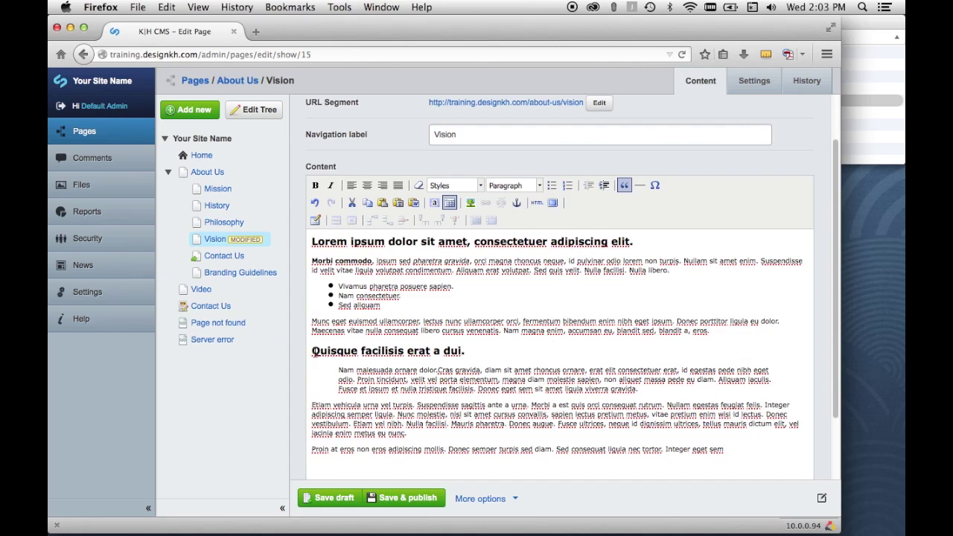
click(312, 351)
click(639, 187)
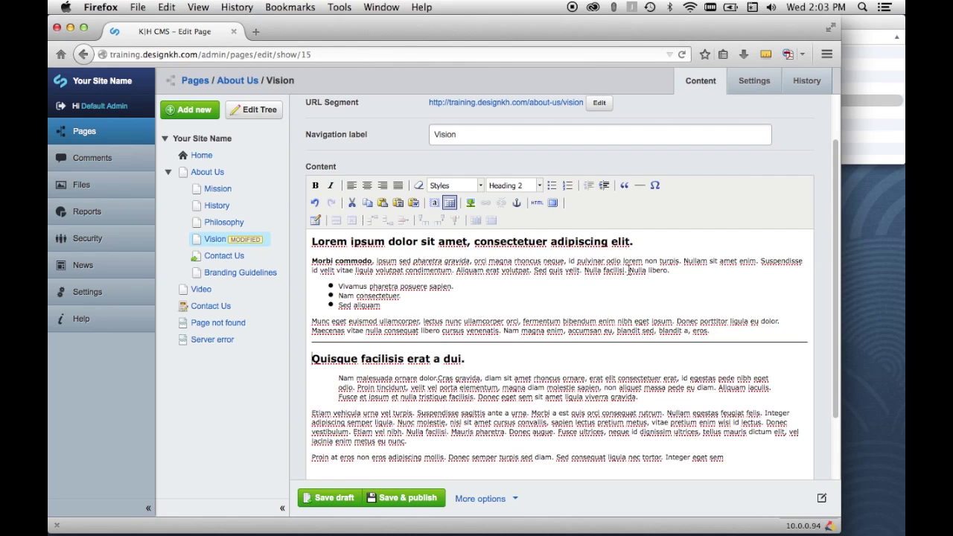
Replace the characters between 'facilisi' and 'Nulla' with an em dash from the special-character picker.
drag(627, 270, 630, 270)
key(BackSpace)
click(655, 185)
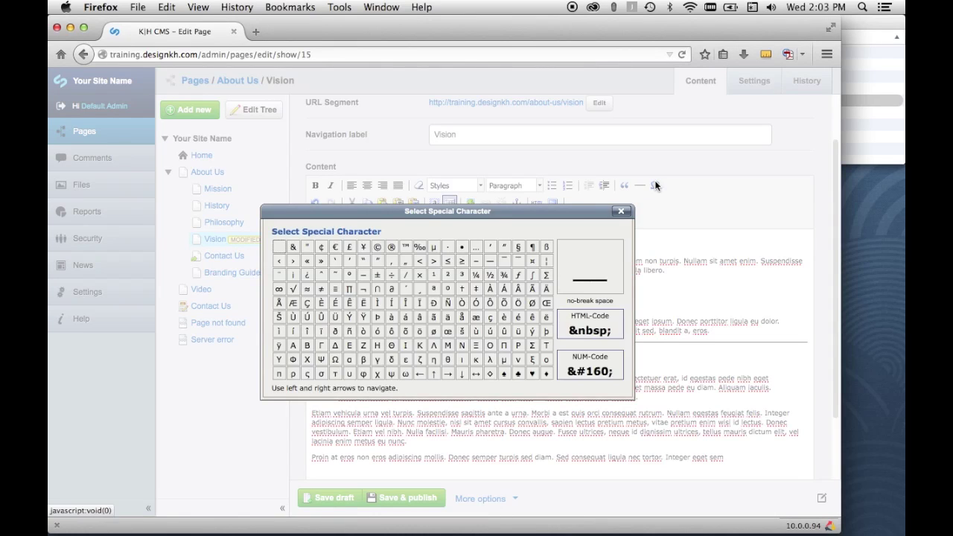
click(490, 260)
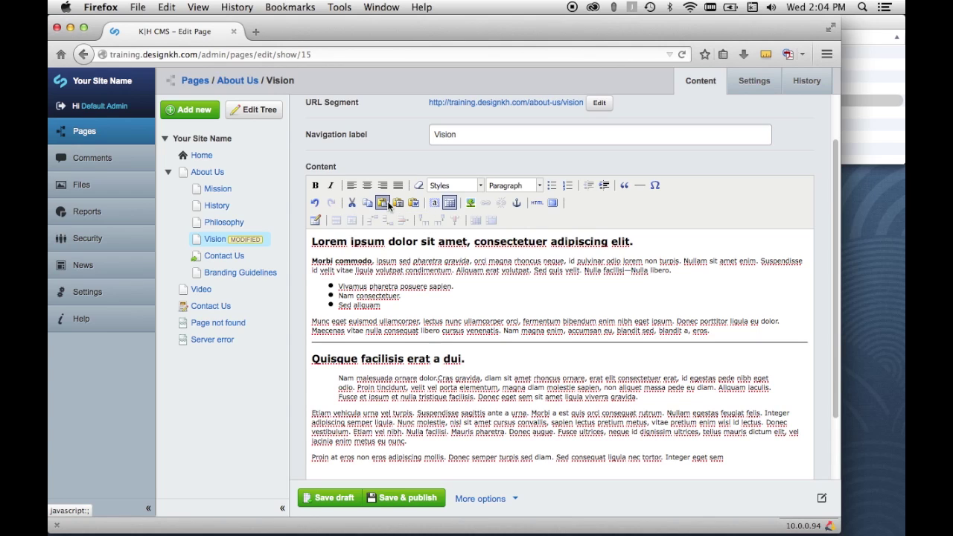
click(166, 7)
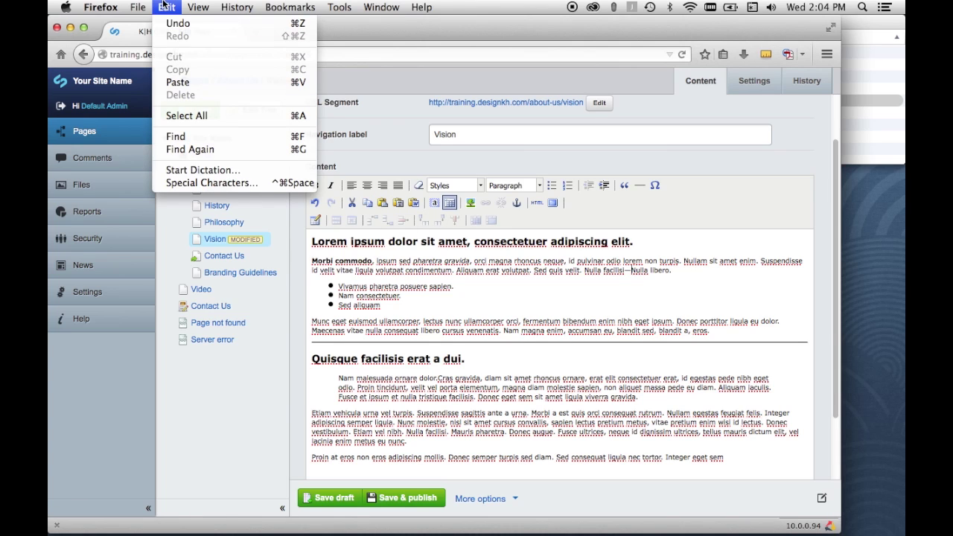
Delete the first bullet's trailing period and add an empty line above the first heading.
click(165, 7)
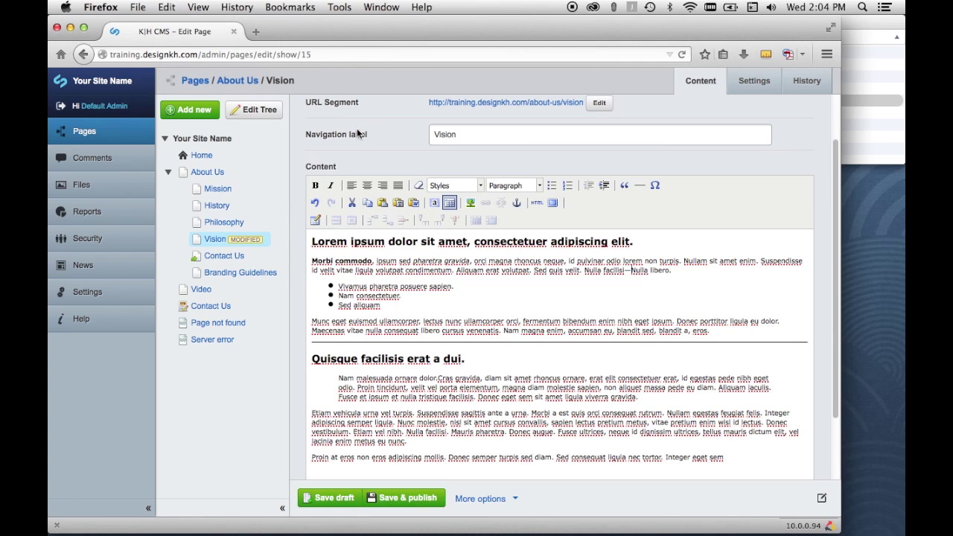
click(433, 203)
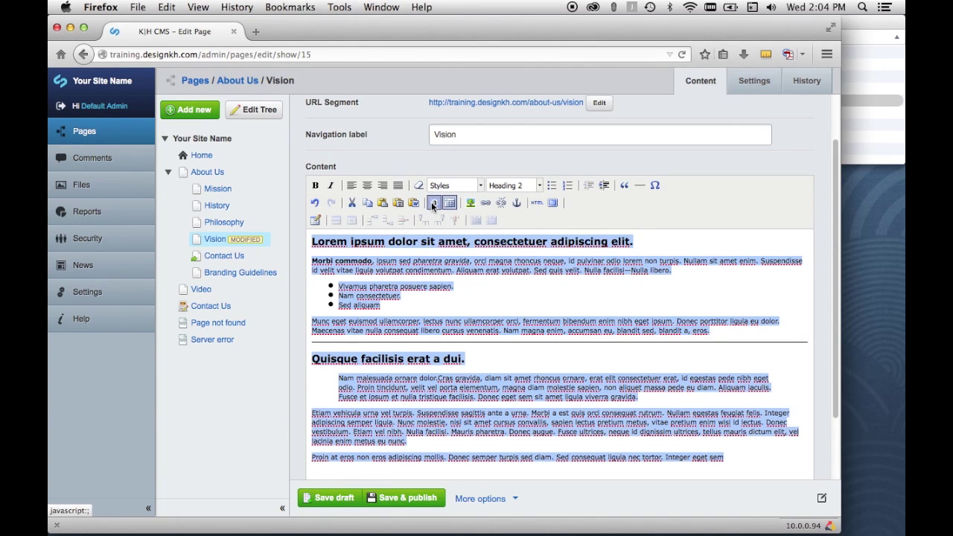
click(494, 285)
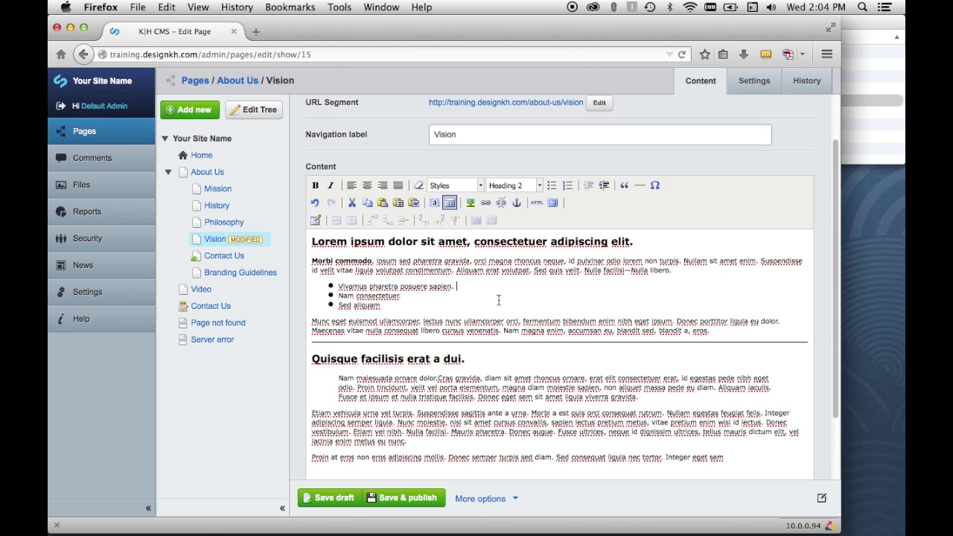
key(BackSpace)
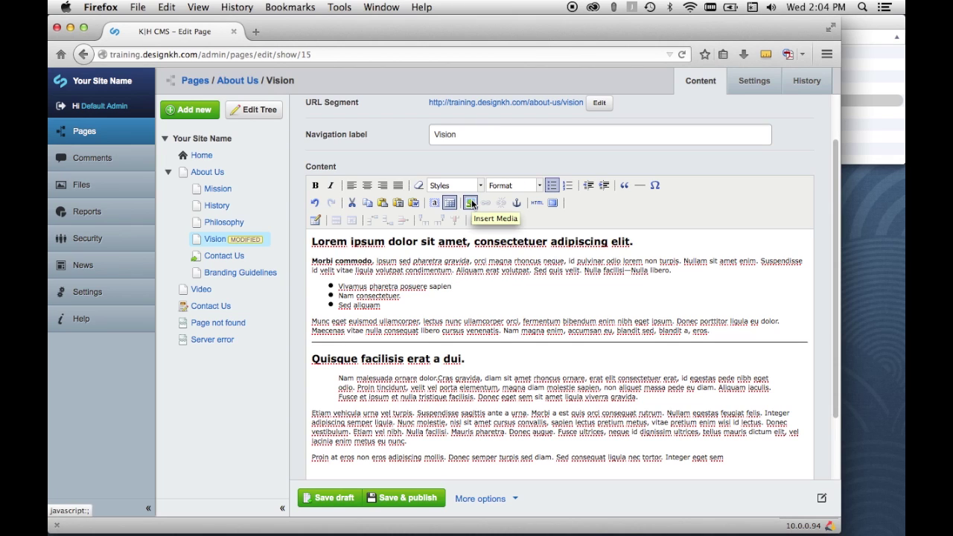
click(312, 242)
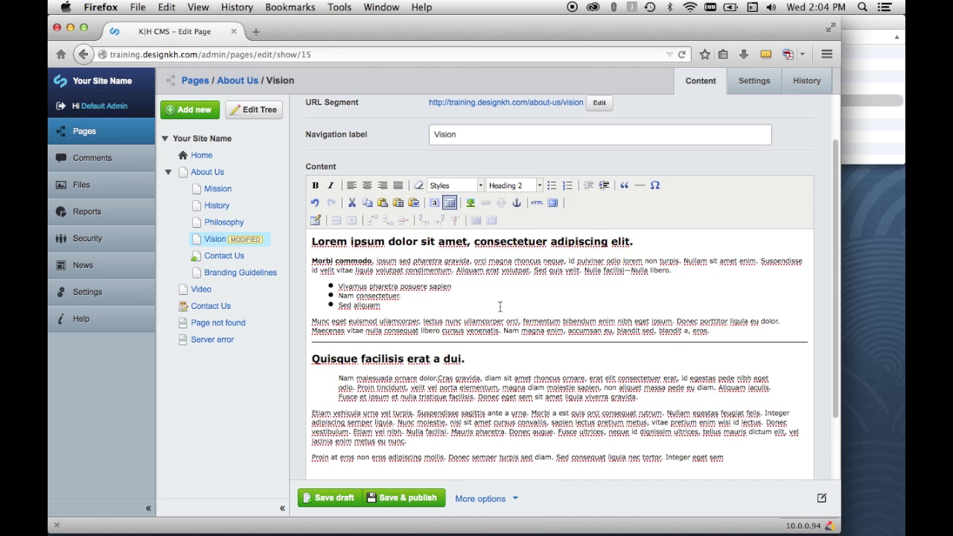
key(Return)
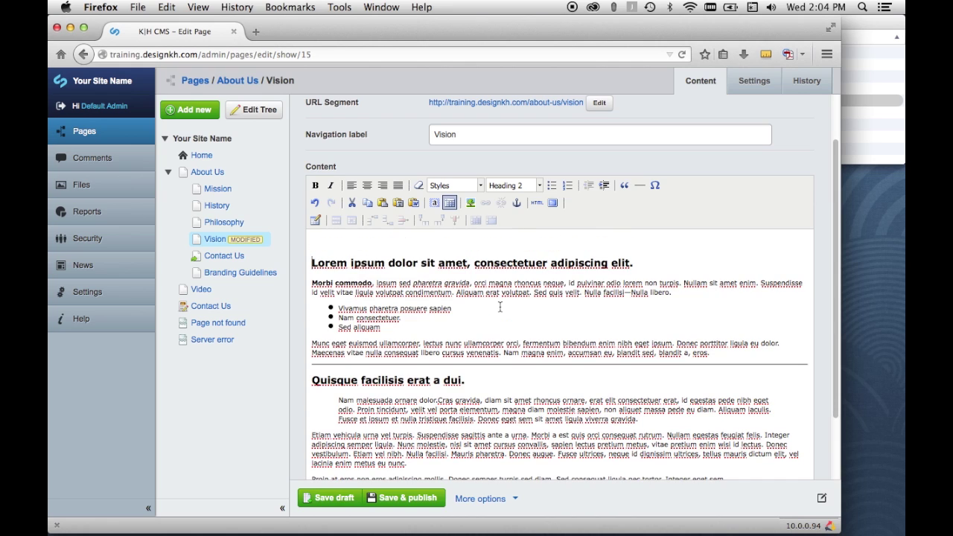
In the Insert Media dialog, list the JPG images stored in the CMS, browsing their pages and the web-address option.
click(469, 202)
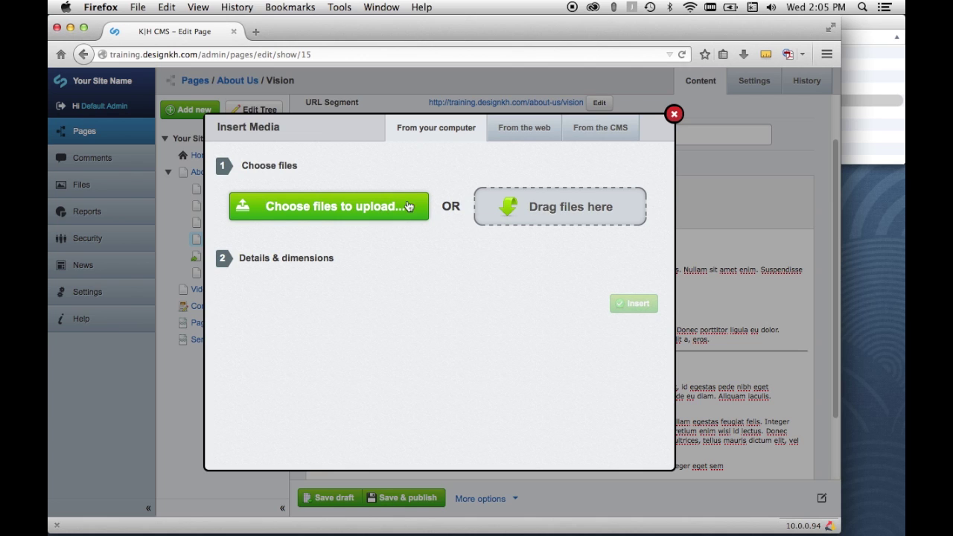
click(605, 124)
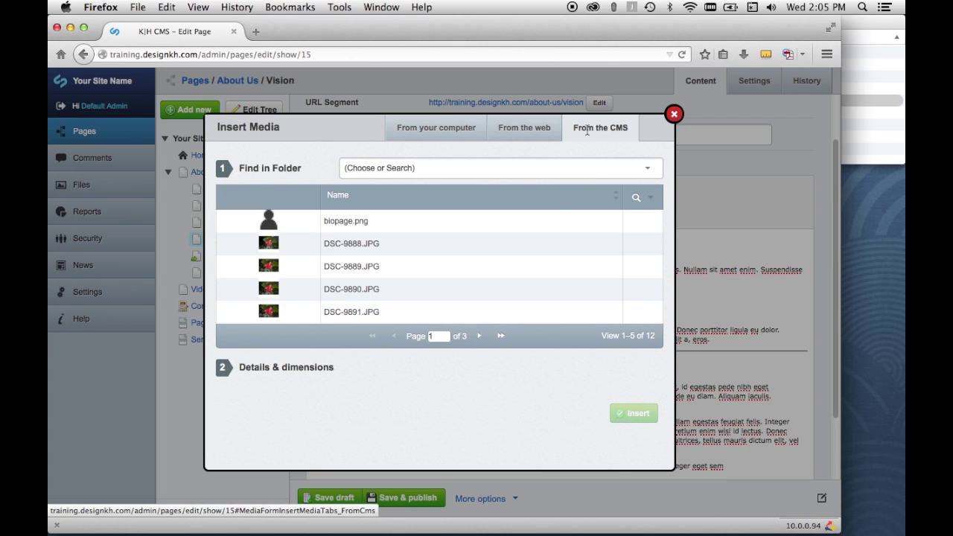
click(480, 335)
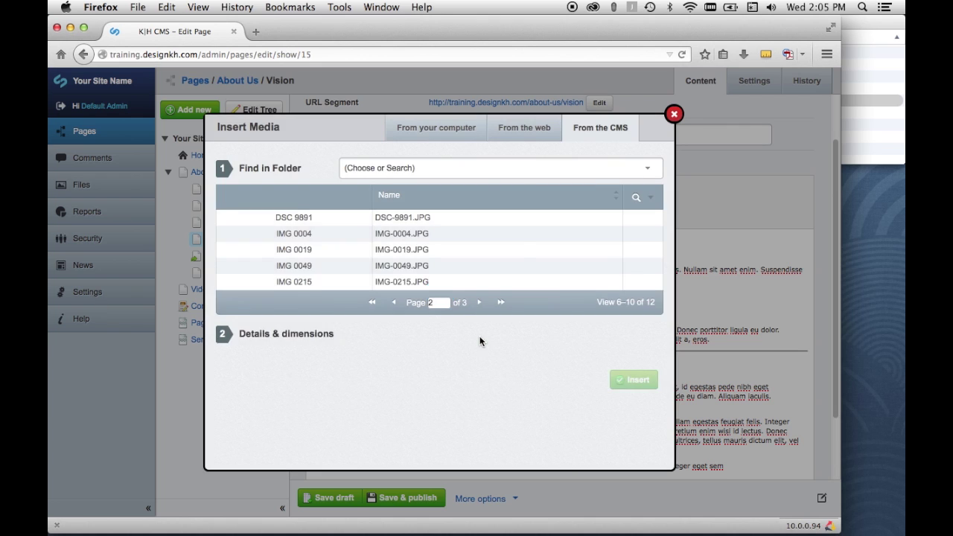
click(516, 131)
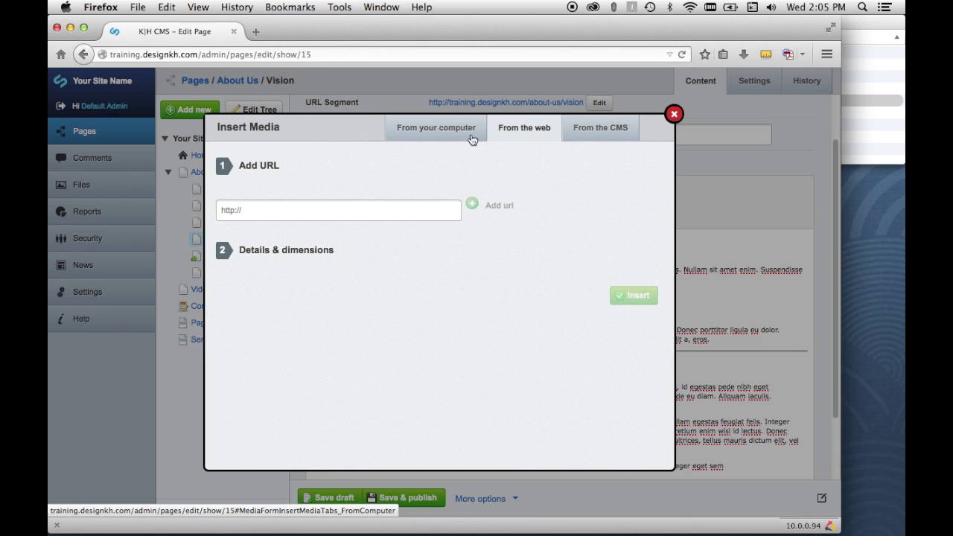
click(609, 128)
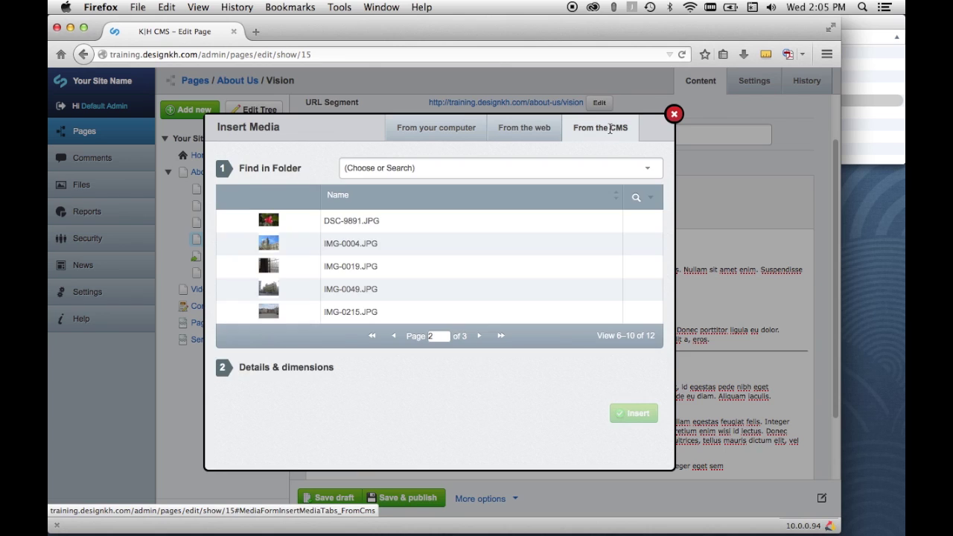
Insert IMG-0004.JPG at the top of the content, resized from width 600 to 300 (height 225).
click(345, 246)
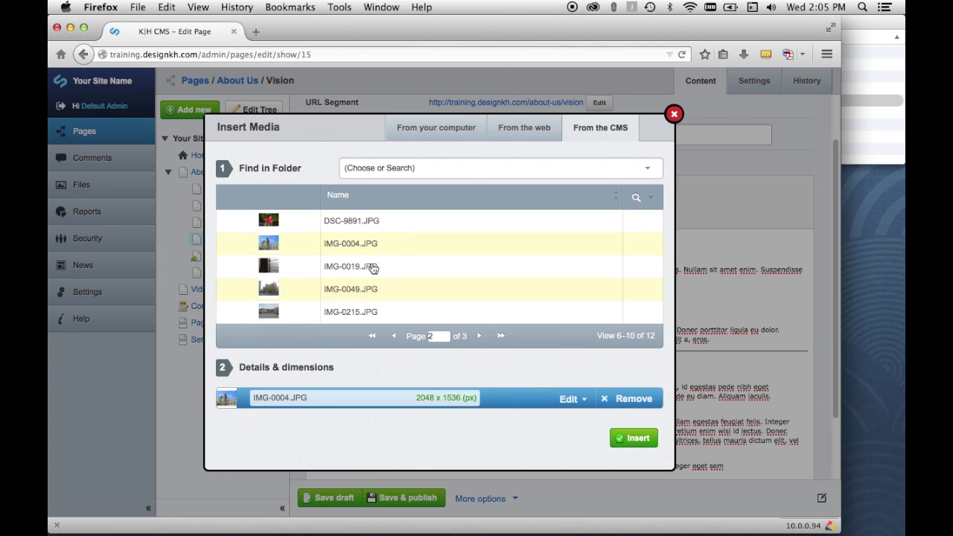
click(586, 400)
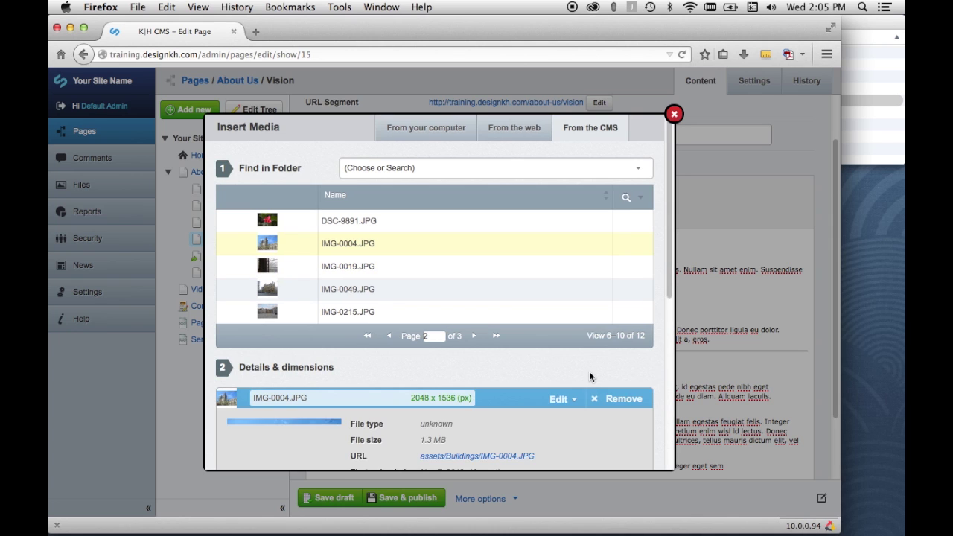
scroll(584, 364, down, 2)
scroll(585, 365, down, 3)
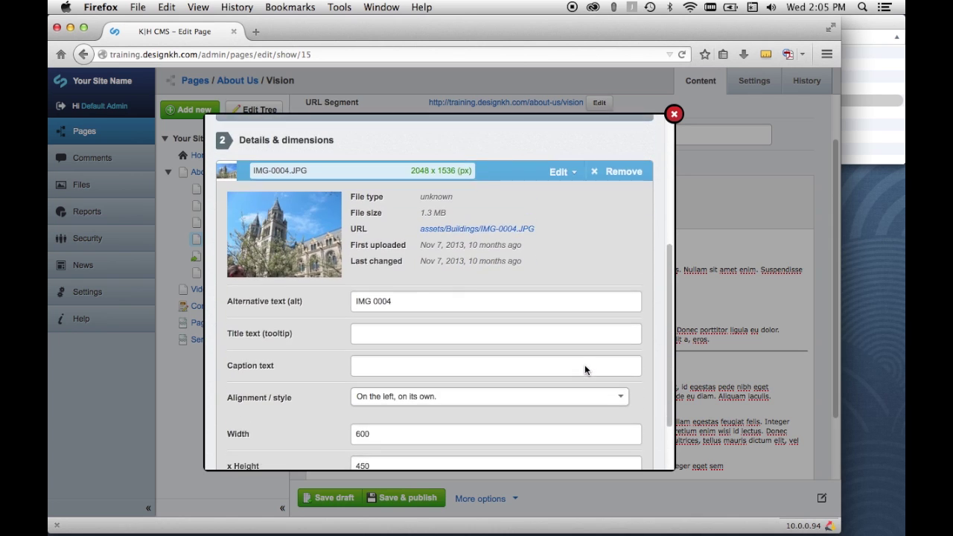
click(408, 407)
key(super+a)
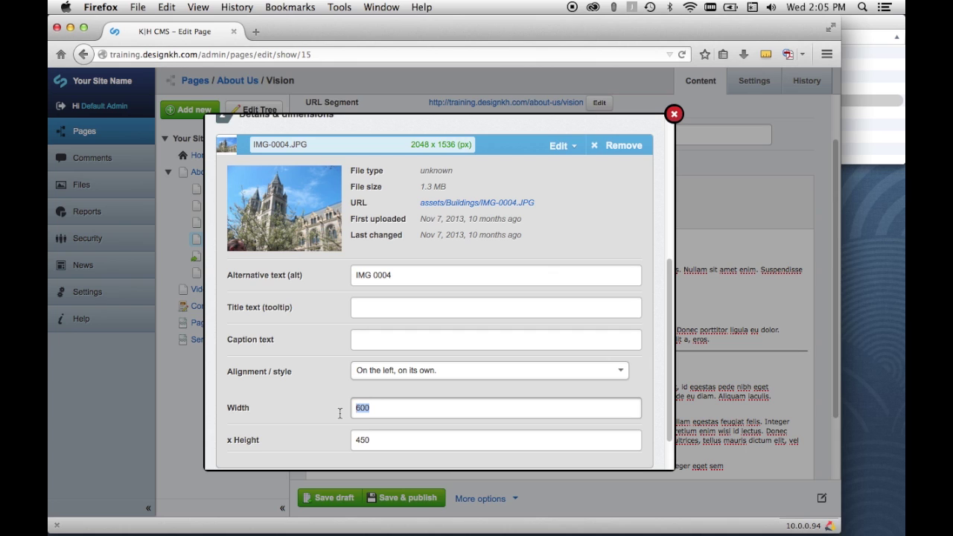
text(300)
key(Tab)
scroll(632, 398, down, 2)
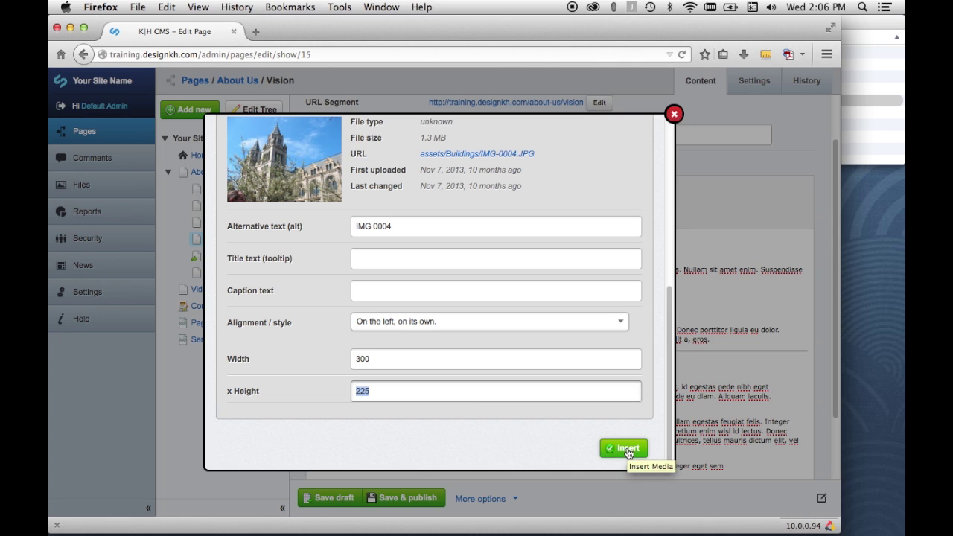
click(627, 452)
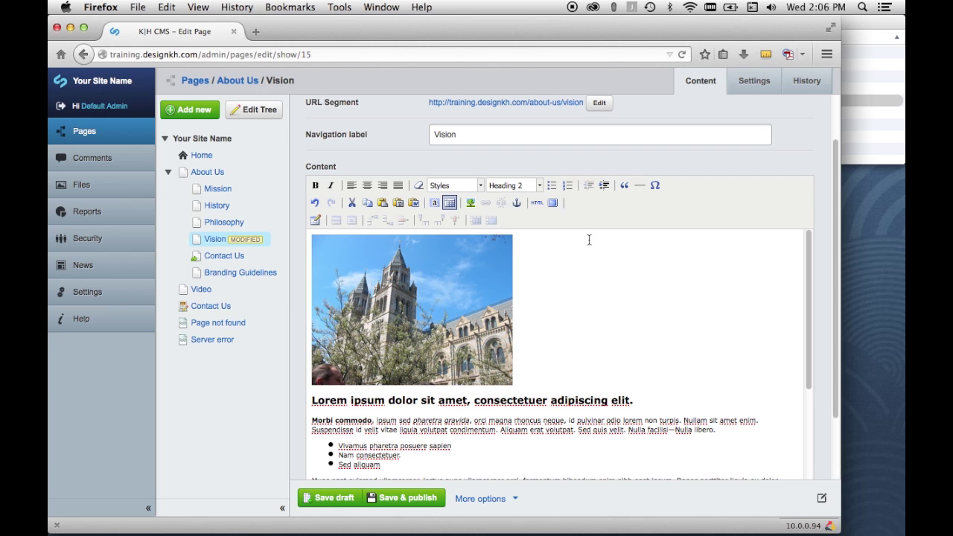
click(516, 204)
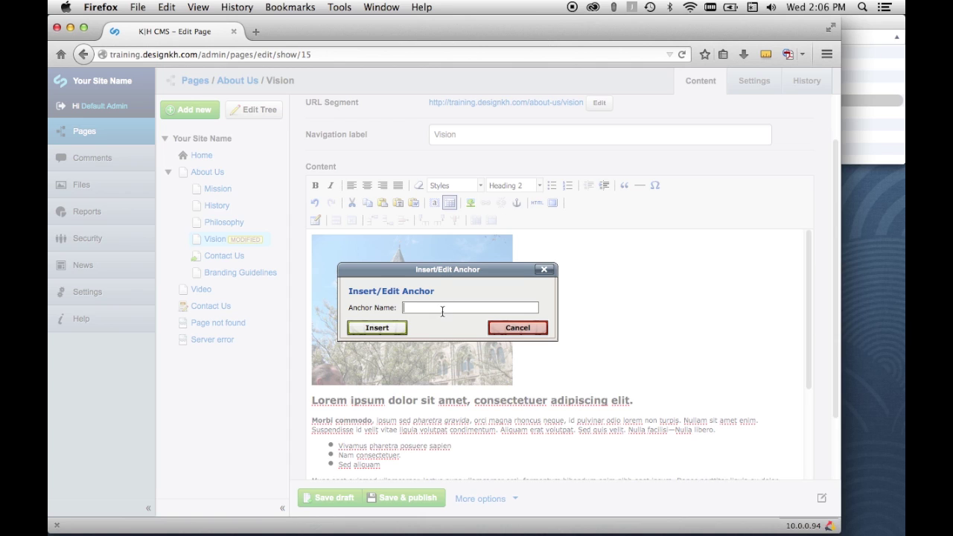
Insert anchors 'firstanchor' and 'secondanchor' after the first heading and the Quisque heading.
text(firstanchor)
click(388, 329)
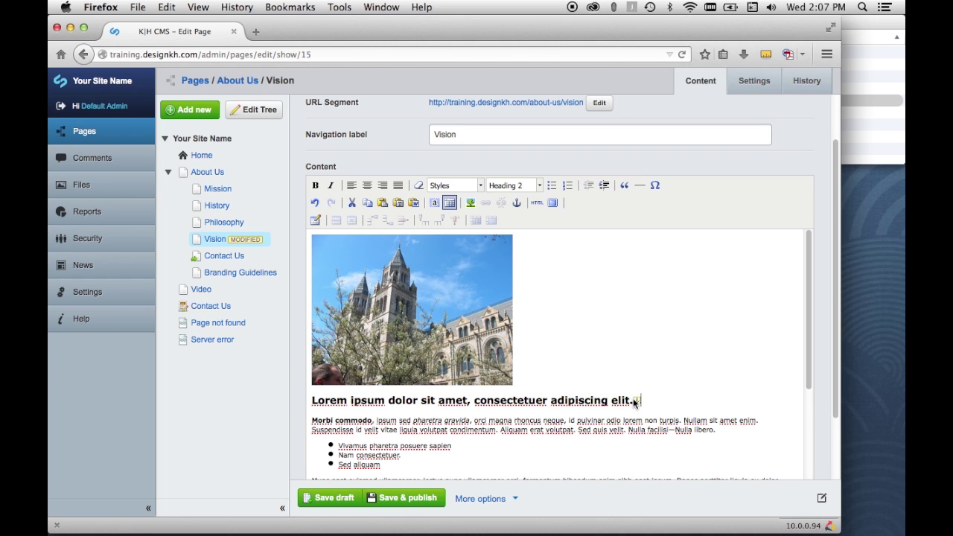
scroll(526, 301, down, 1)
scroll(526, 301, down, 3)
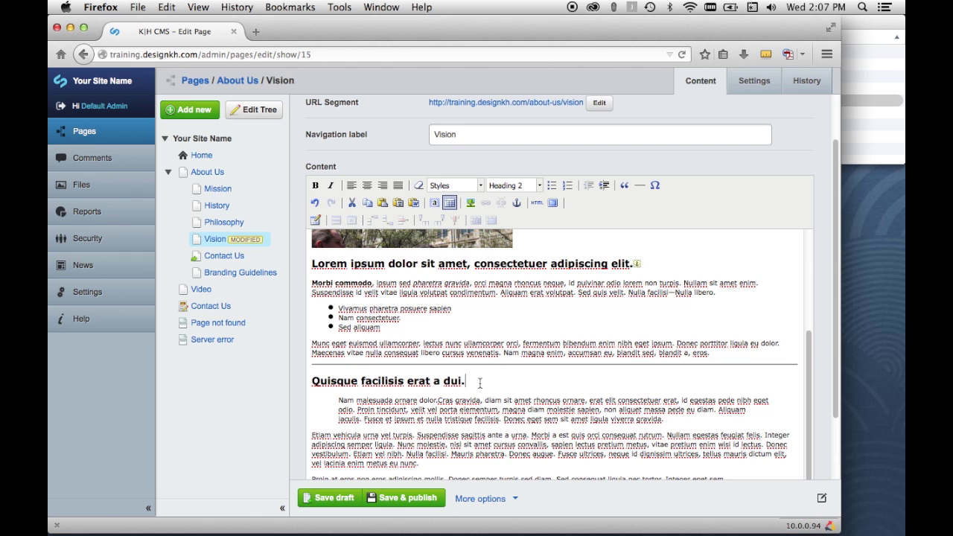
click(516, 202)
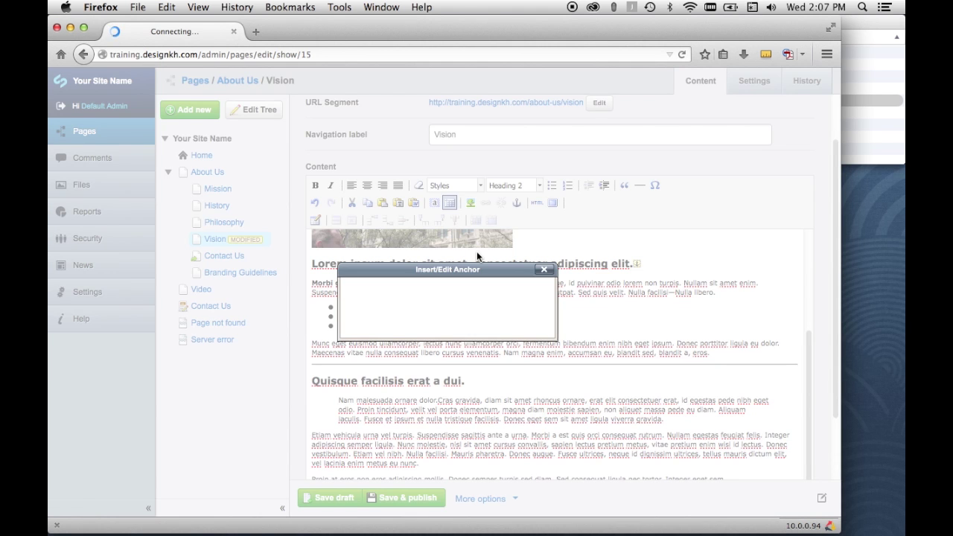
text(secondanchor)
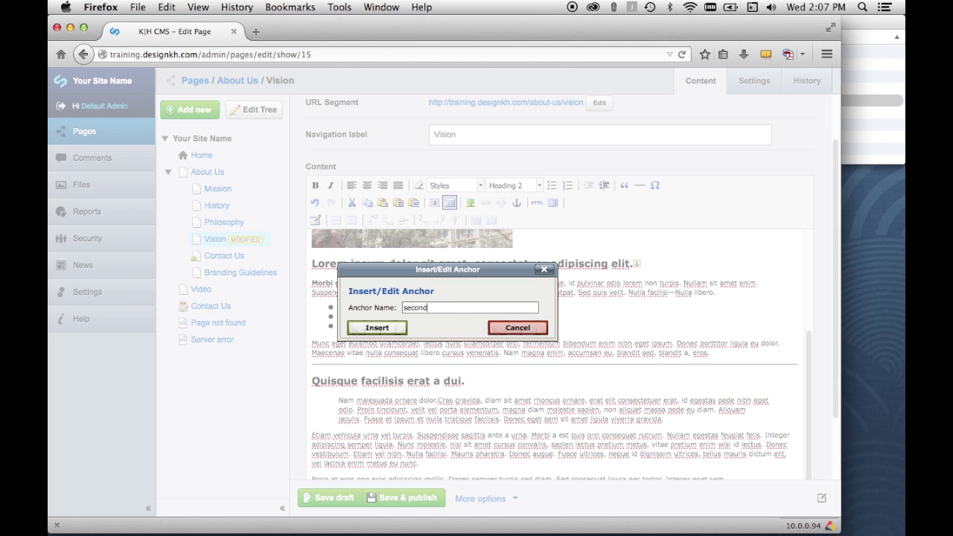
click(378, 327)
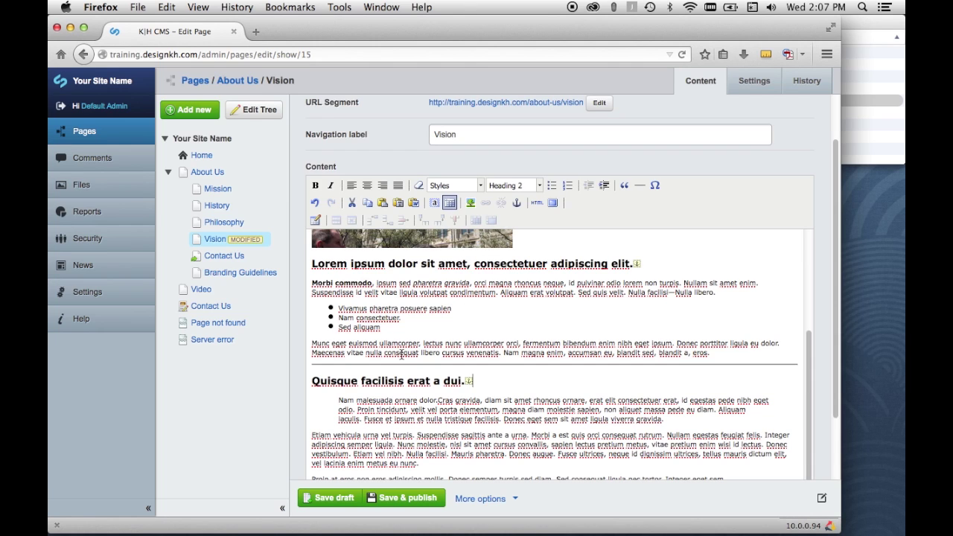
Save the page as a draft and add an empty line above the top photo.
click(336, 490)
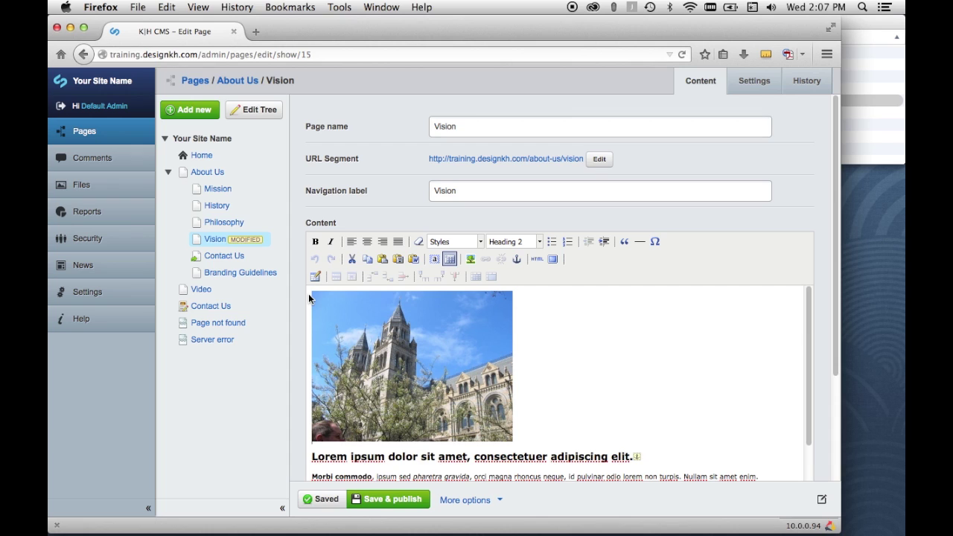
click(311, 294)
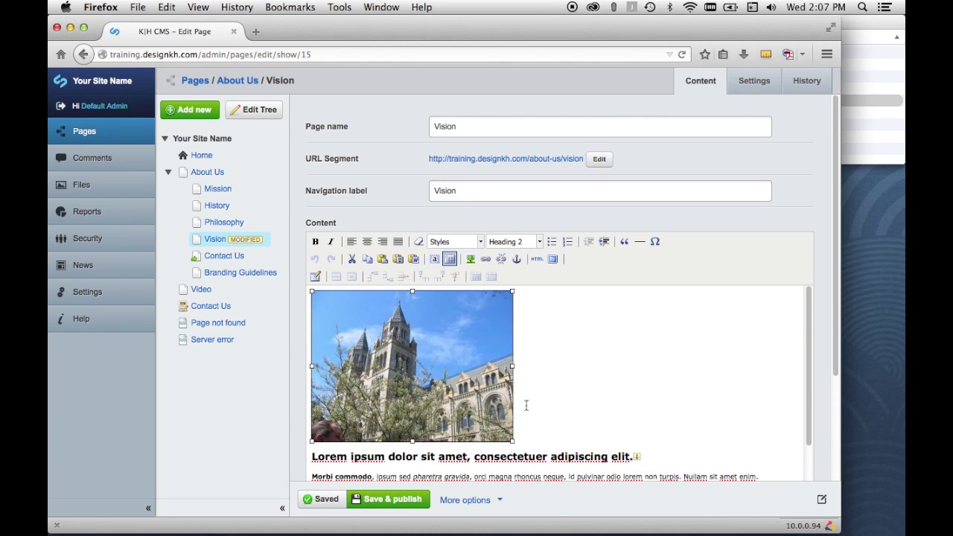
click(540, 366)
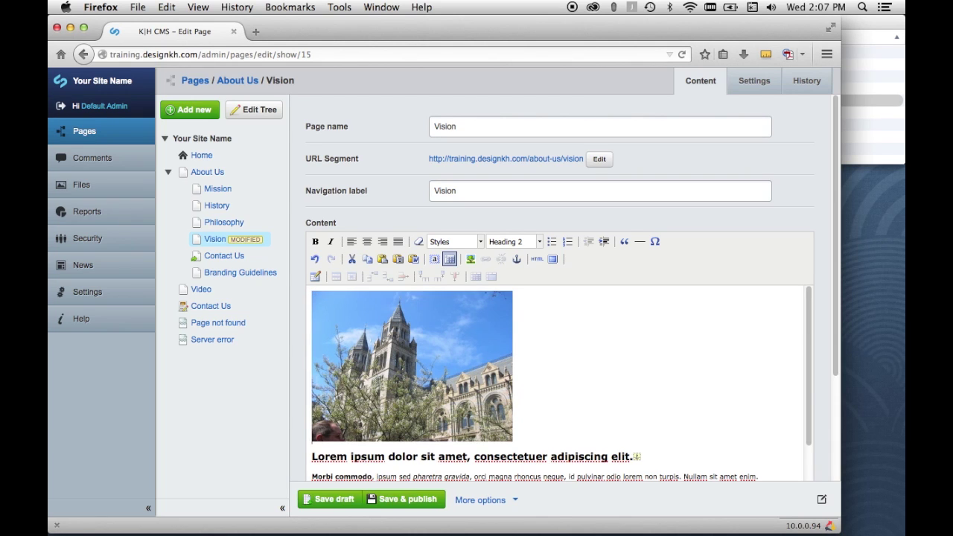
key(Return)
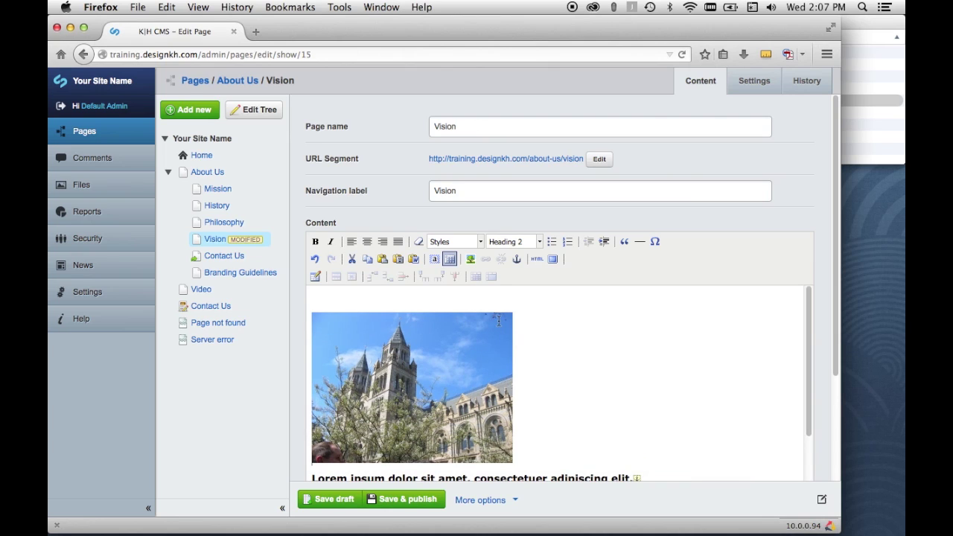
Type 'First Link' on the new top line and format it as Paragraph.
click(489, 291)
text(First Link)
drag(366, 297, 298, 300)
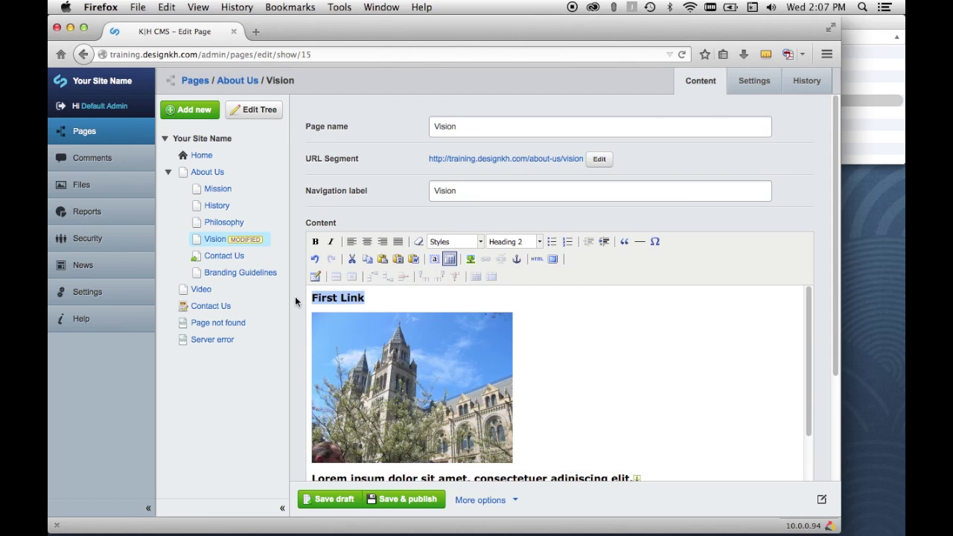
click(540, 241)
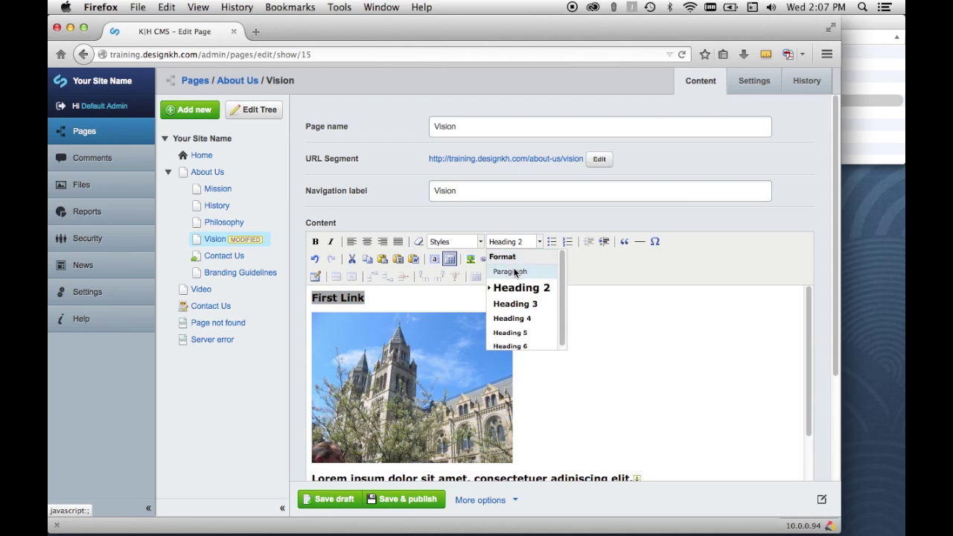
click(513, 272)
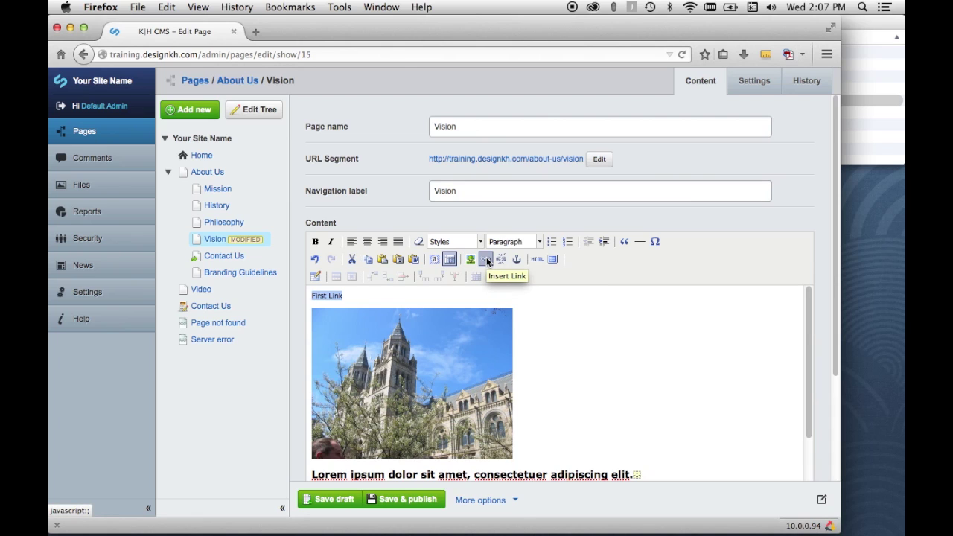
Link 'First Link' to the firstanchor anchor on this page.
click(487, 259)
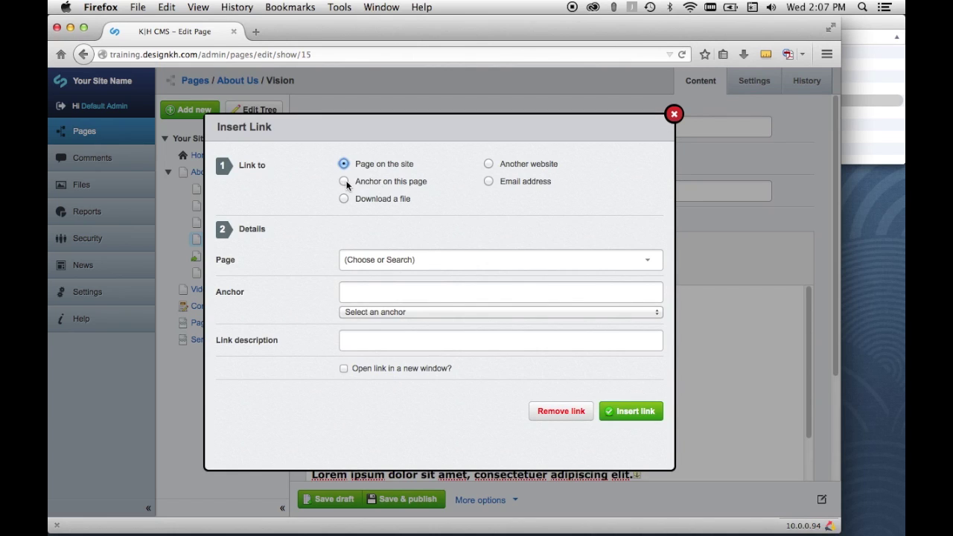
click(343, 181)
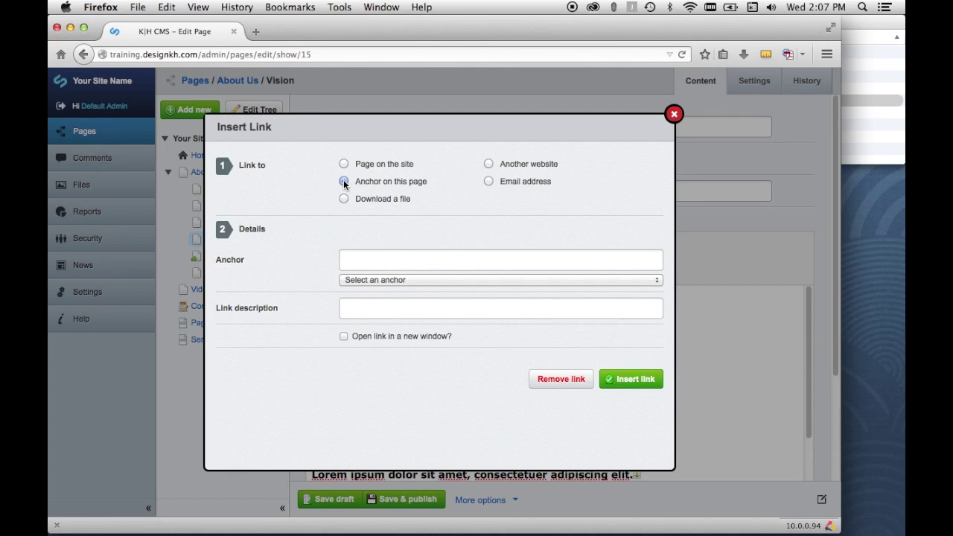
click(380, 279)
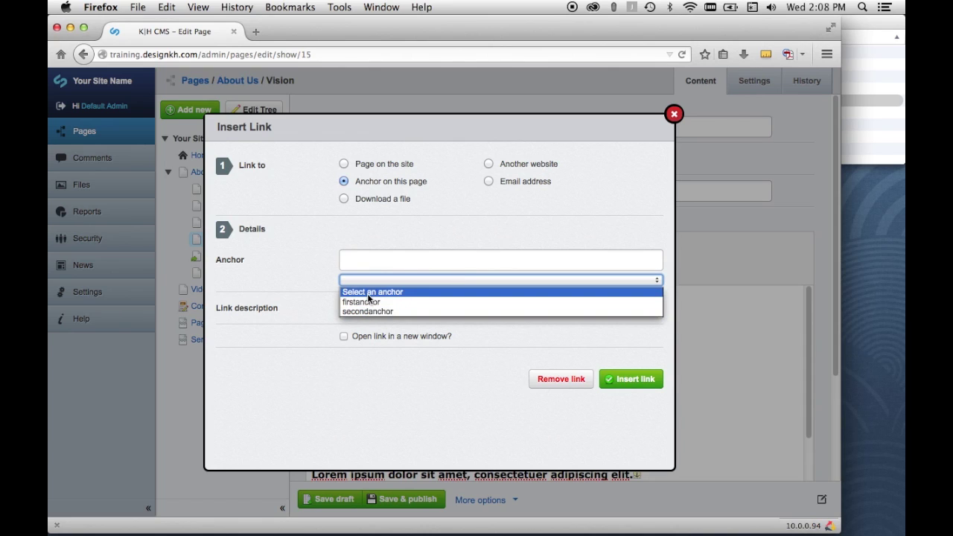
click(369, 302)
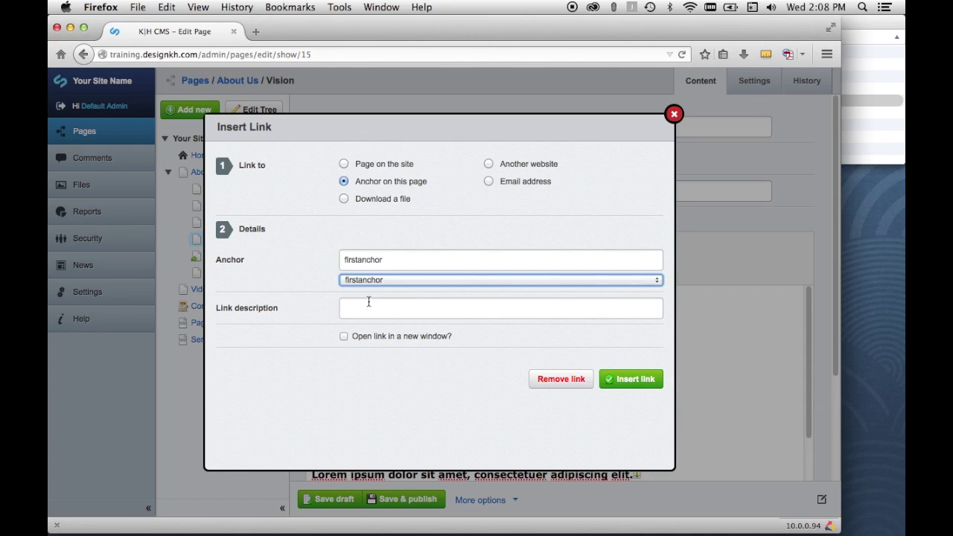
click(628, 380)
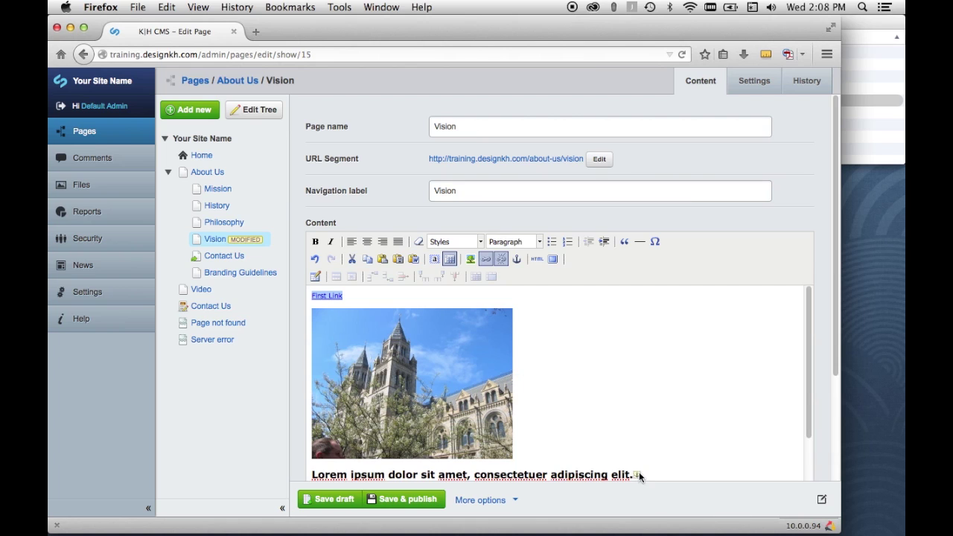
scroll(669, 459, down, 4)
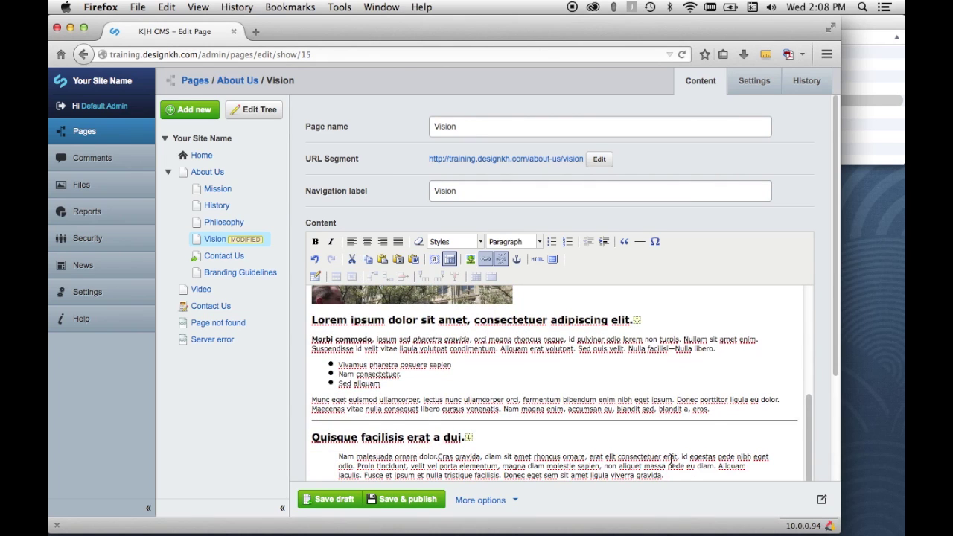
scroll(671, 459, up, 4)
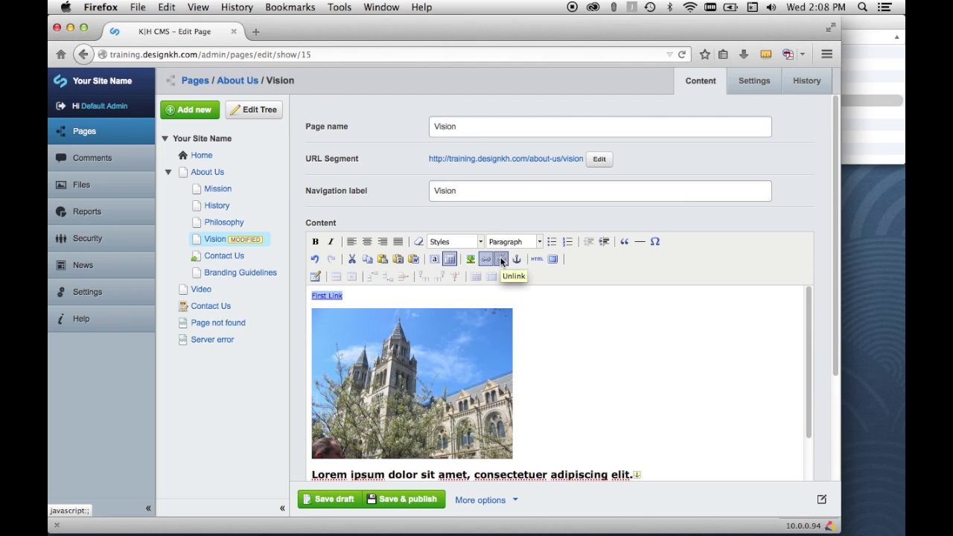
click(533, 258)
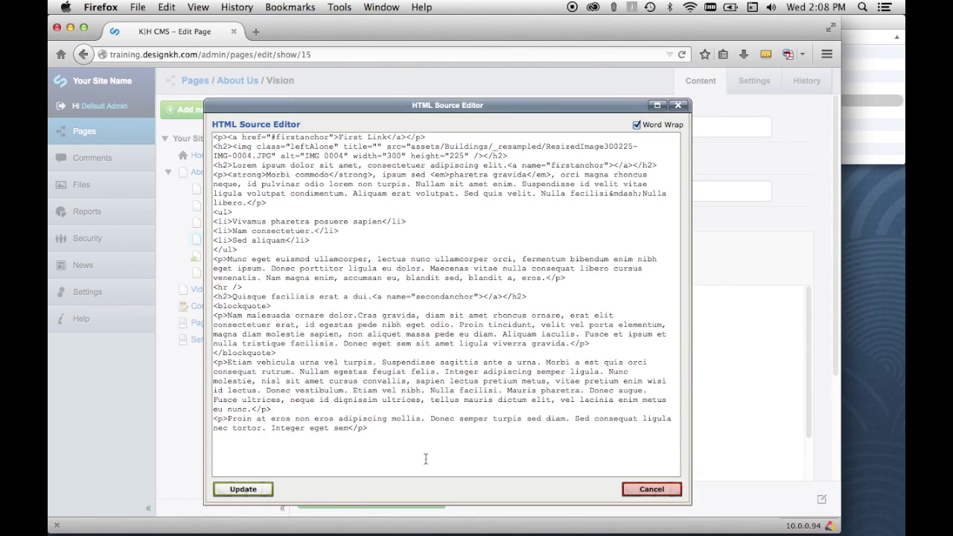
click(379, 434)
drag(379, 435, 284, 139)
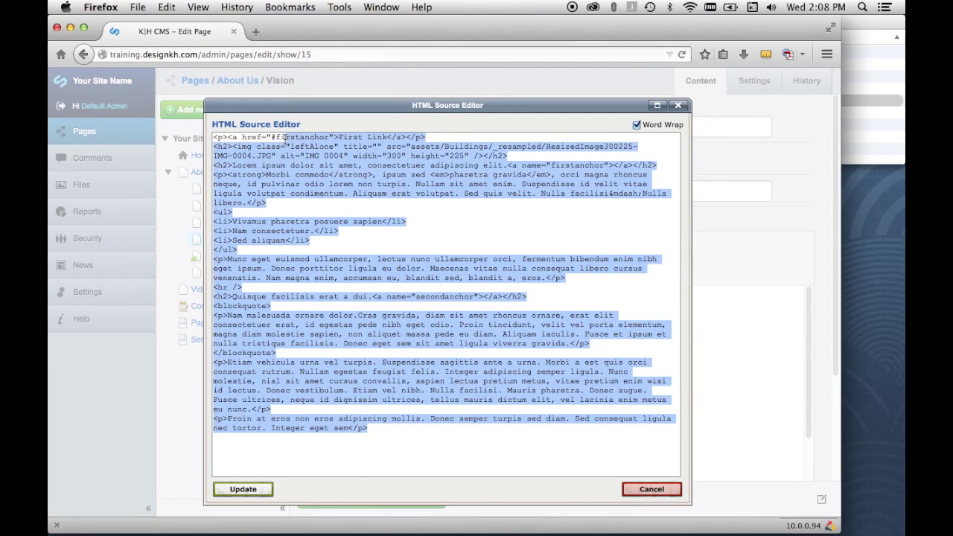
click(308, 163)
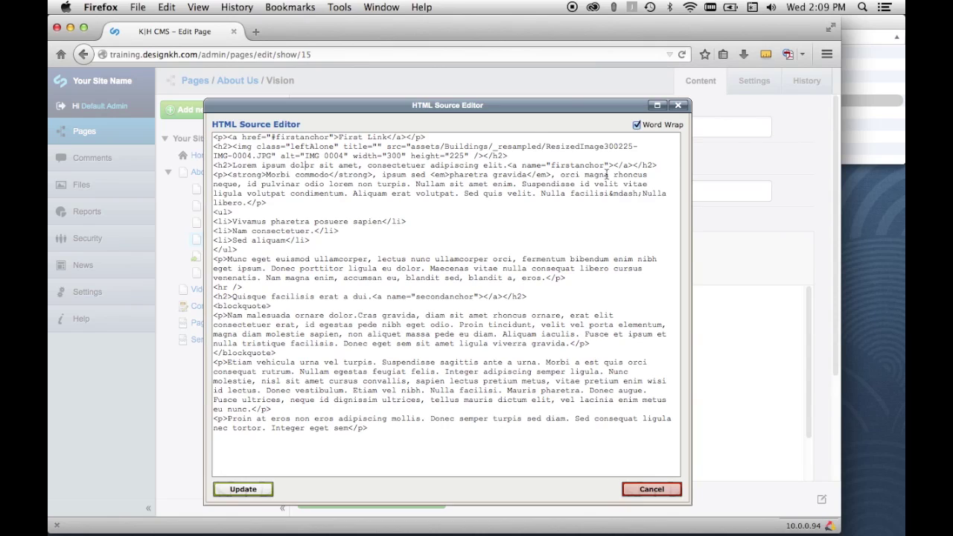
click(677, 106)
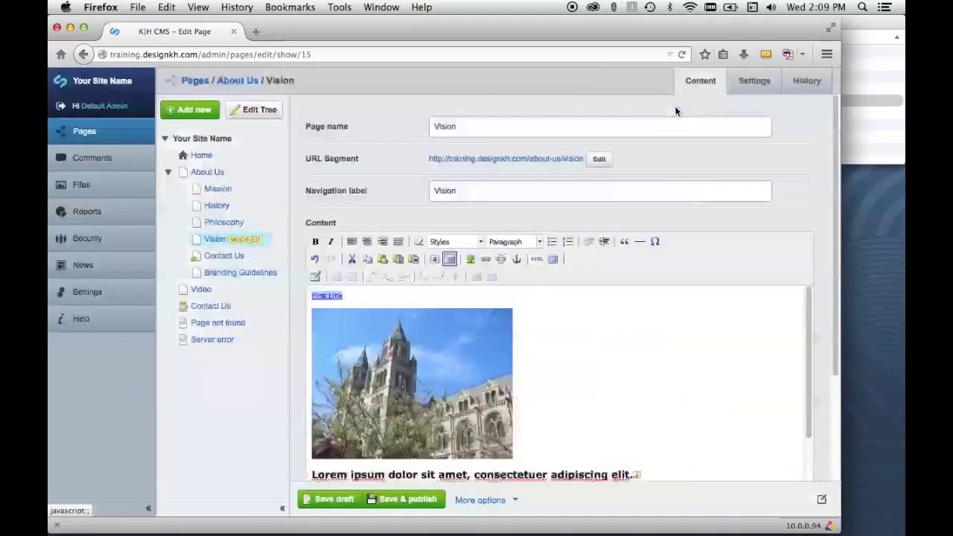
Save and publish the Vision page, then switch the view mode to Preview.
click(553, 260)
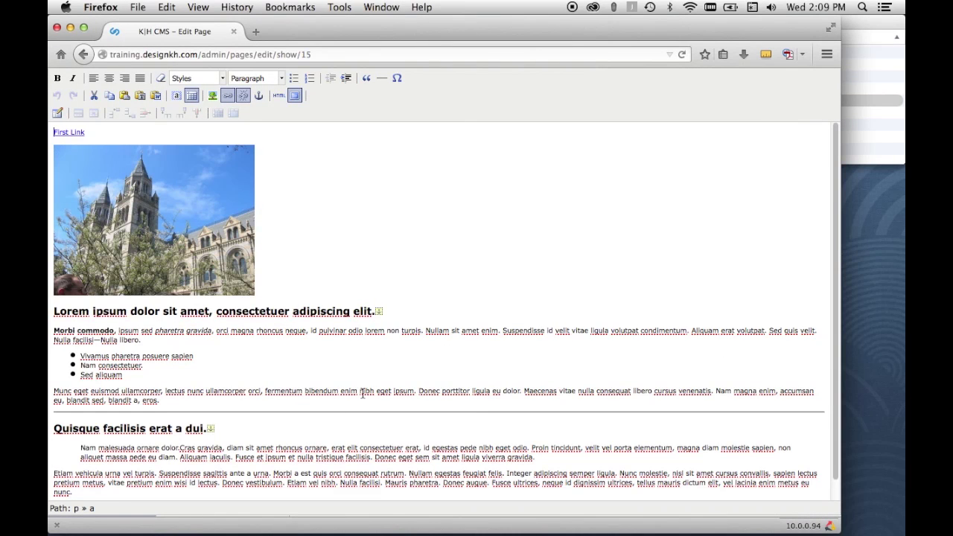
scroll(419, 353, down, 1)
scroll(419, 355, up, 1)
click(294, 95)
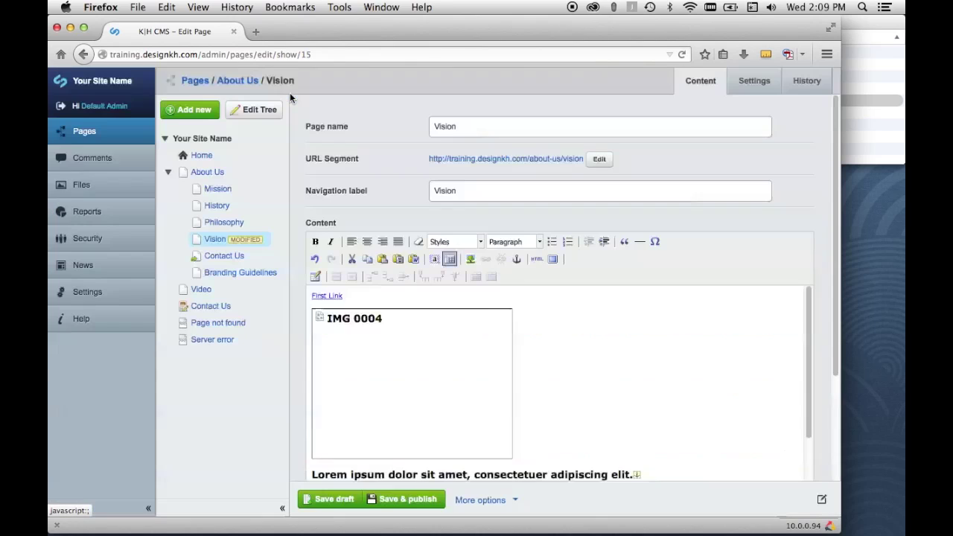
click(406, 509)
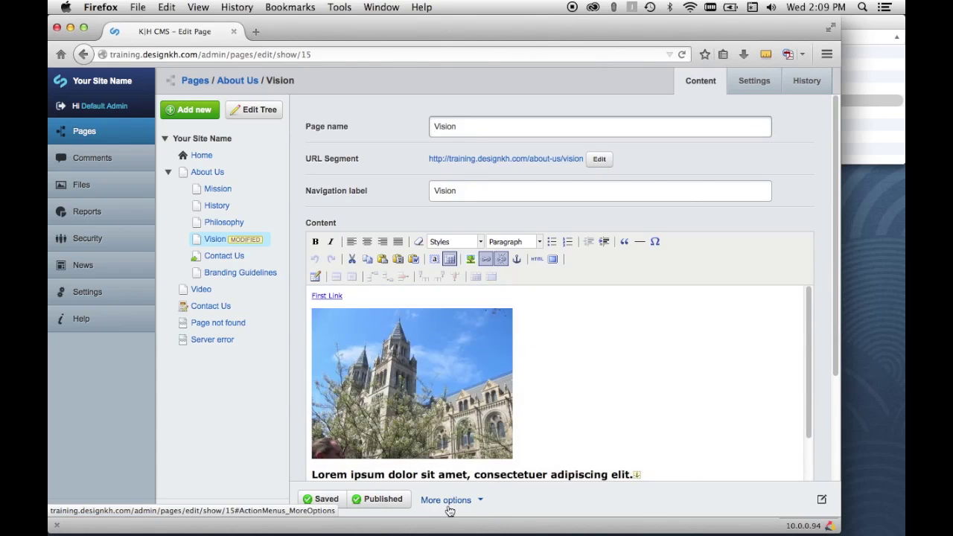
click(821, 499)
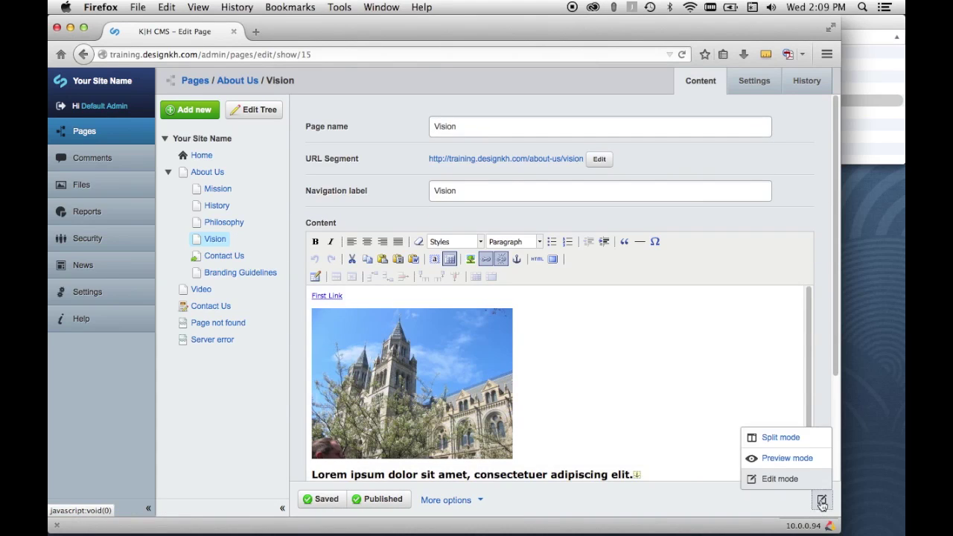
click(804, 461)
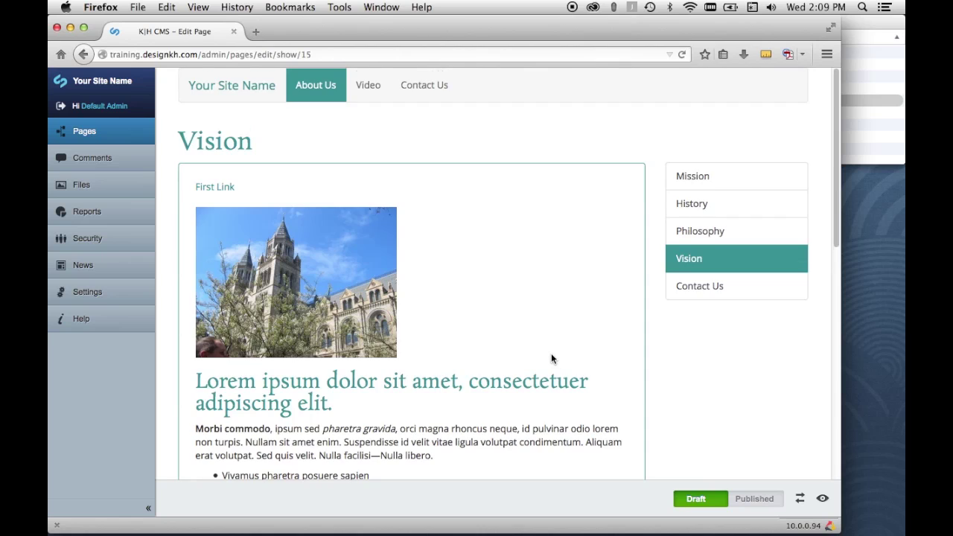
Scroll through the Vision preview, then follow 'First Link' down to the firstanchor heading.
scroll(551, 358, down, 3)
scroll(314, 336, down, 2)
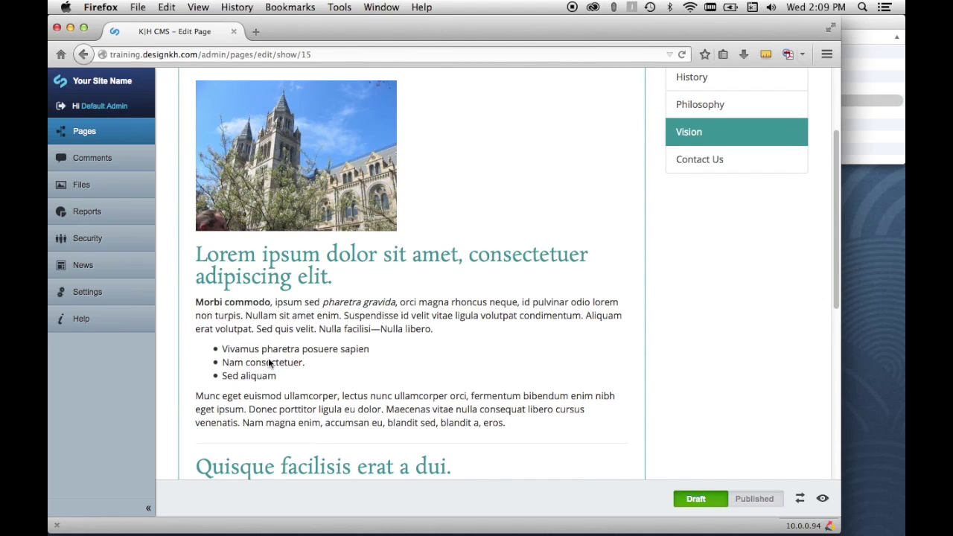
scroll(319, 346, down, 6)
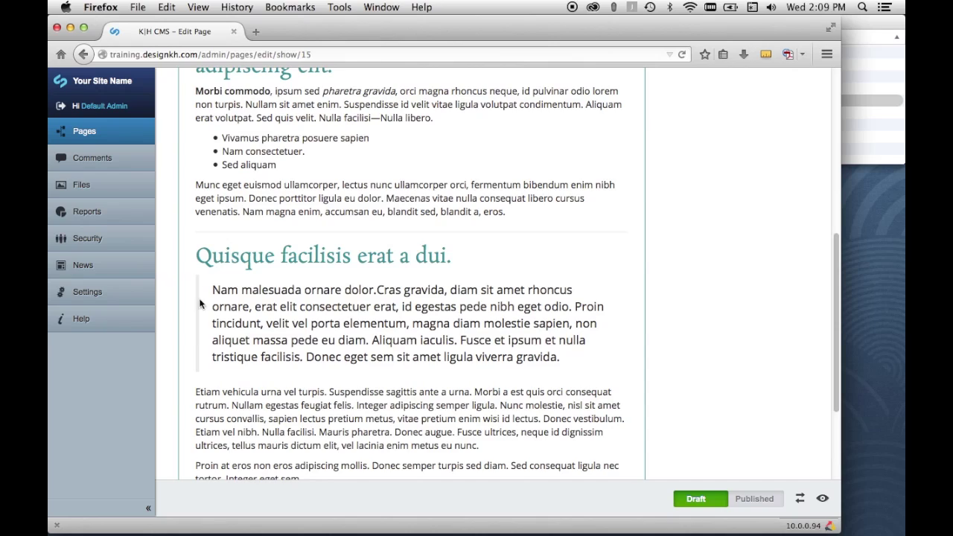
scroll(395, 323, down, 4)
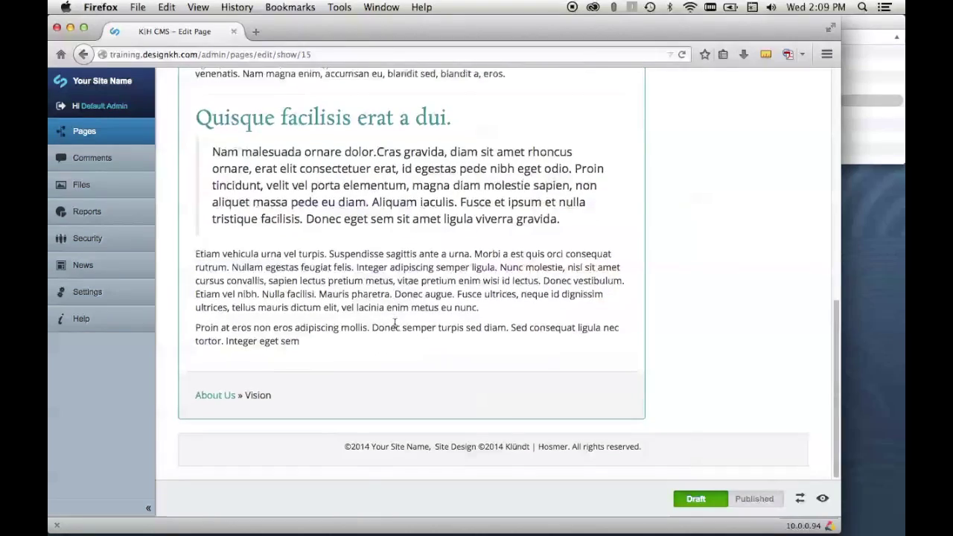
scroll(396, 323, up, 5)
scroll(396, 324, up, 8)
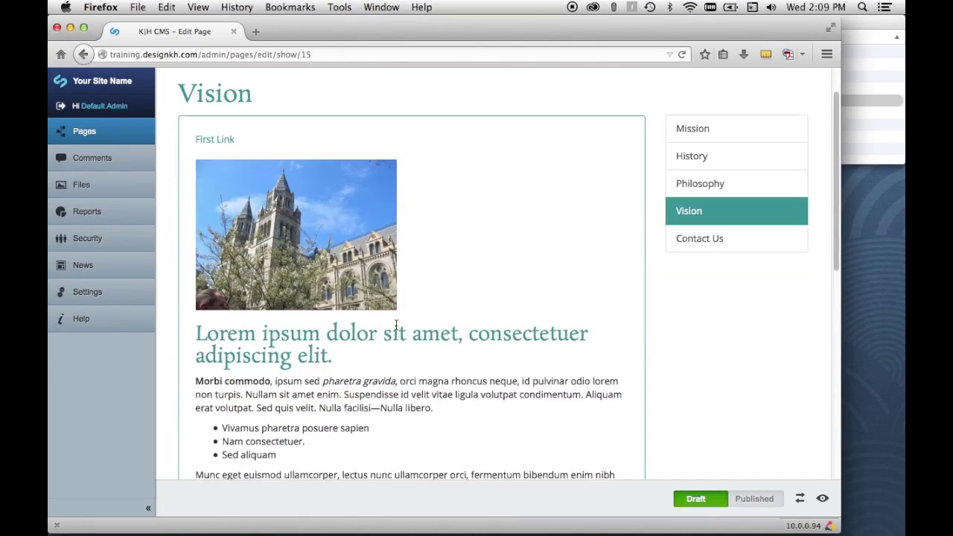
scroll(396, 324, down, 4)
scroll(395, 325, down, 2)
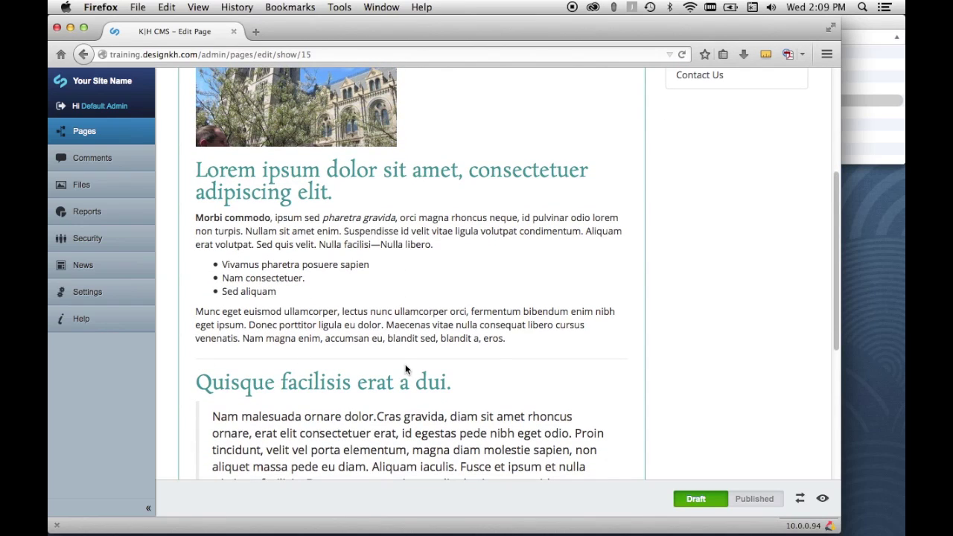
scroll(452, 340, up, 6)
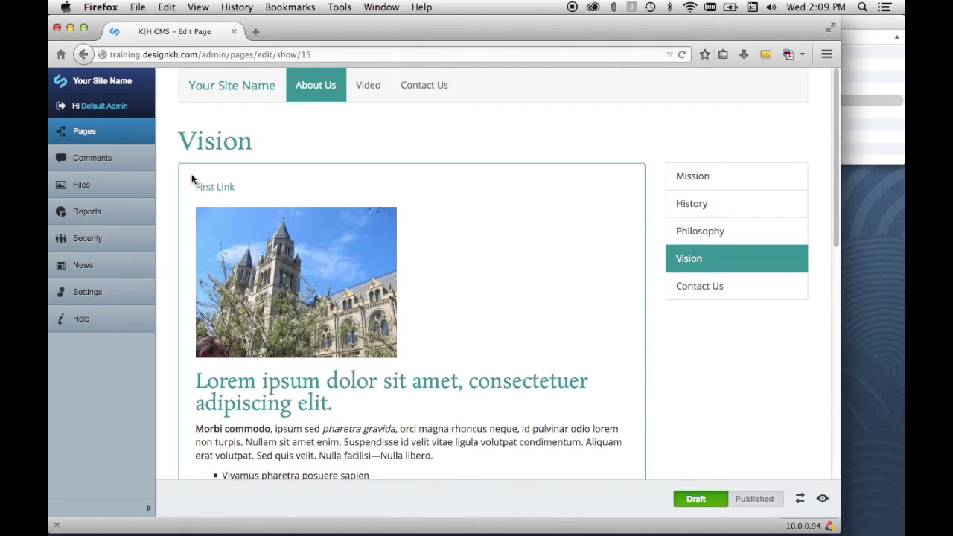
click(207, 192)
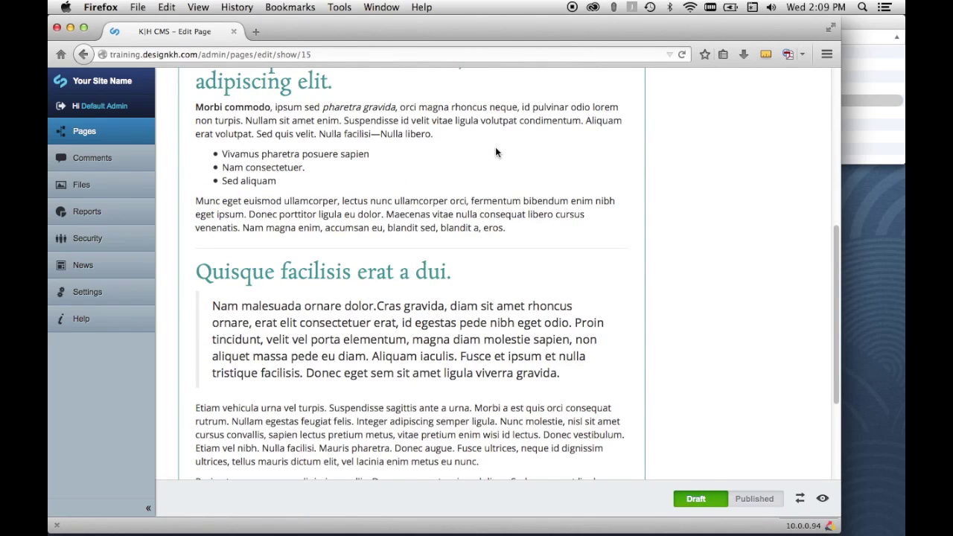